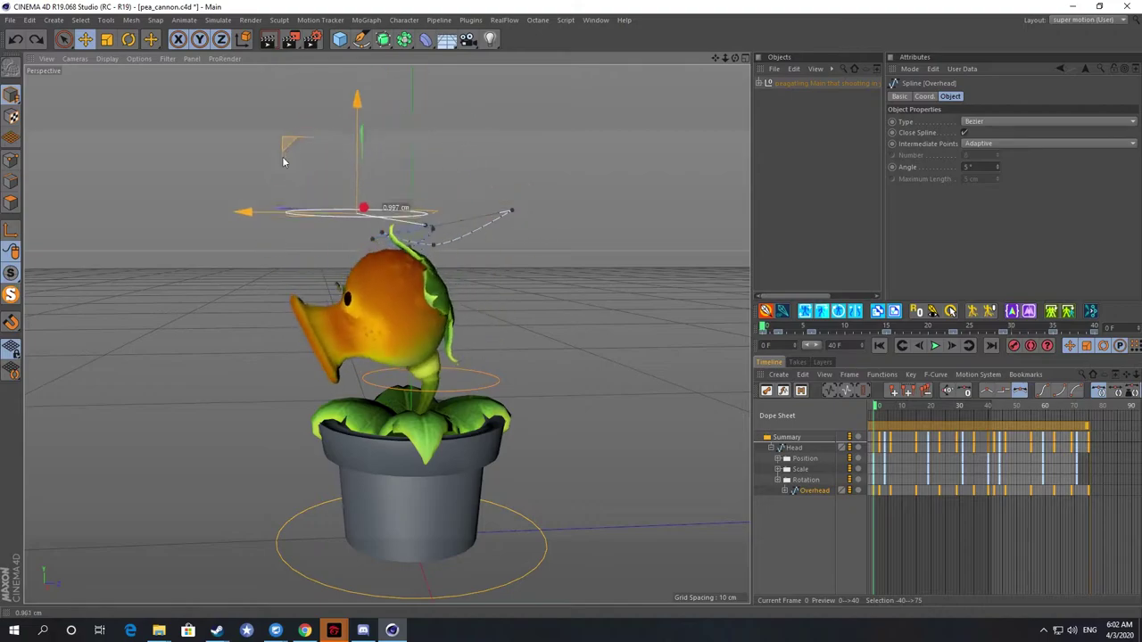
Try moving and rotating the plant's Head controller, and return to the start frame to reset its pose.
click(497, 384)
drag(361, 309, 308, 268)
key(ctrl+z)
key(r)
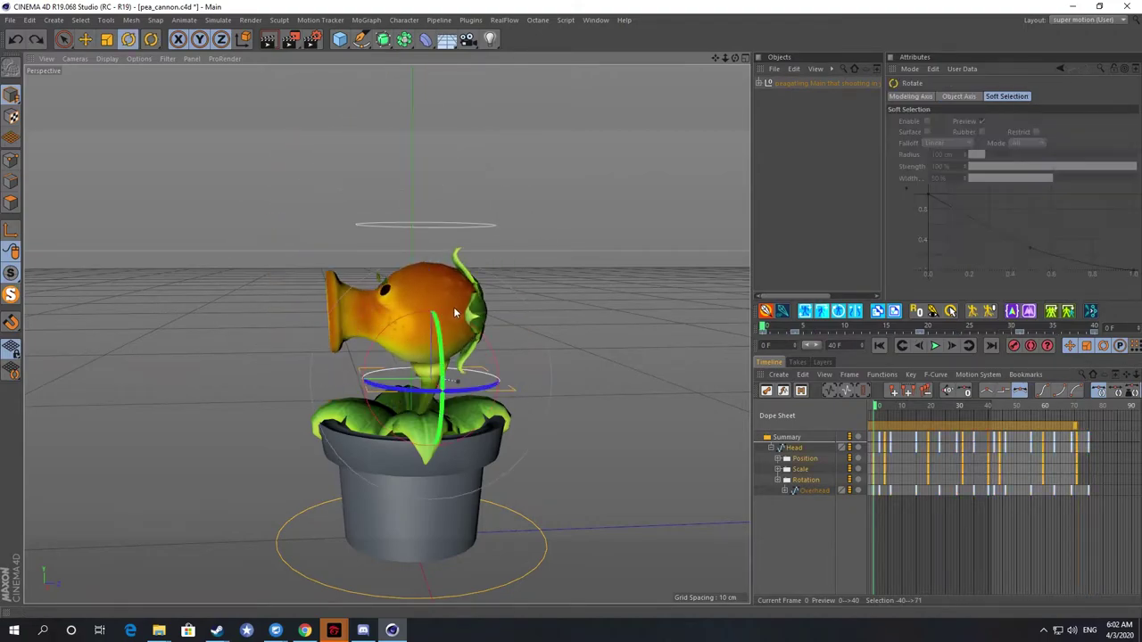
drag(449, 339, 520, 453)
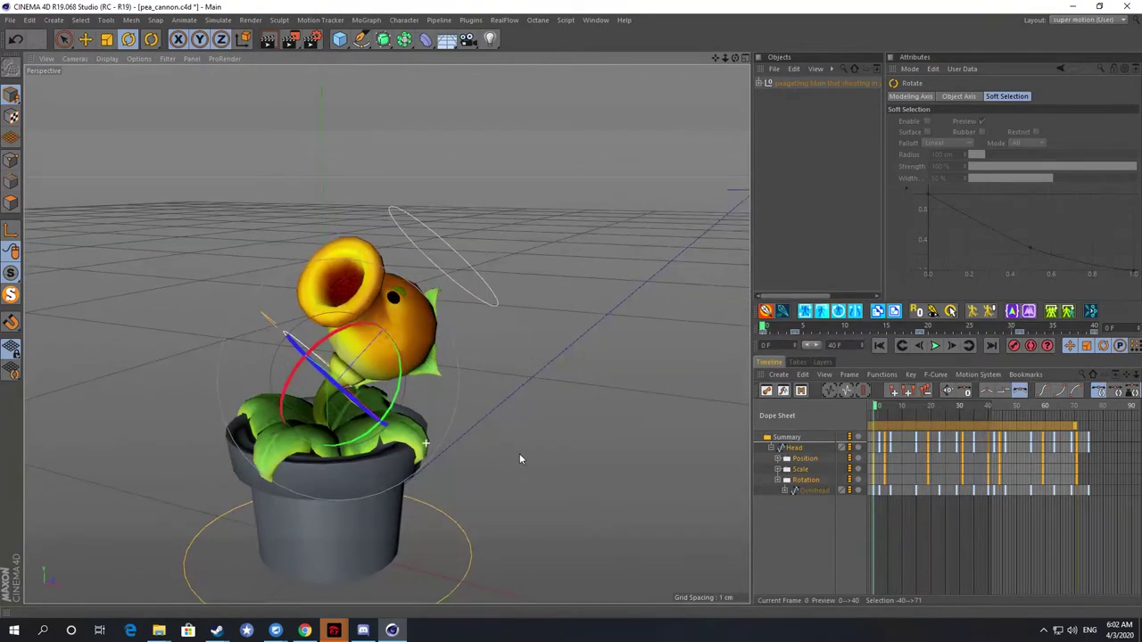
click(879, 345)
Show the plant's joints, try moving the Overhead controller, and undo the move.
alt+drag(499, 375, 644, 270)
click(934, 312)
alt+middle_drag(493, 330, 446, 374)
click(434, 189)
alt+drag(432, 179, 384, 169)
key(e)
drag(305, 113, 293, 170)
key(ctrl+z)
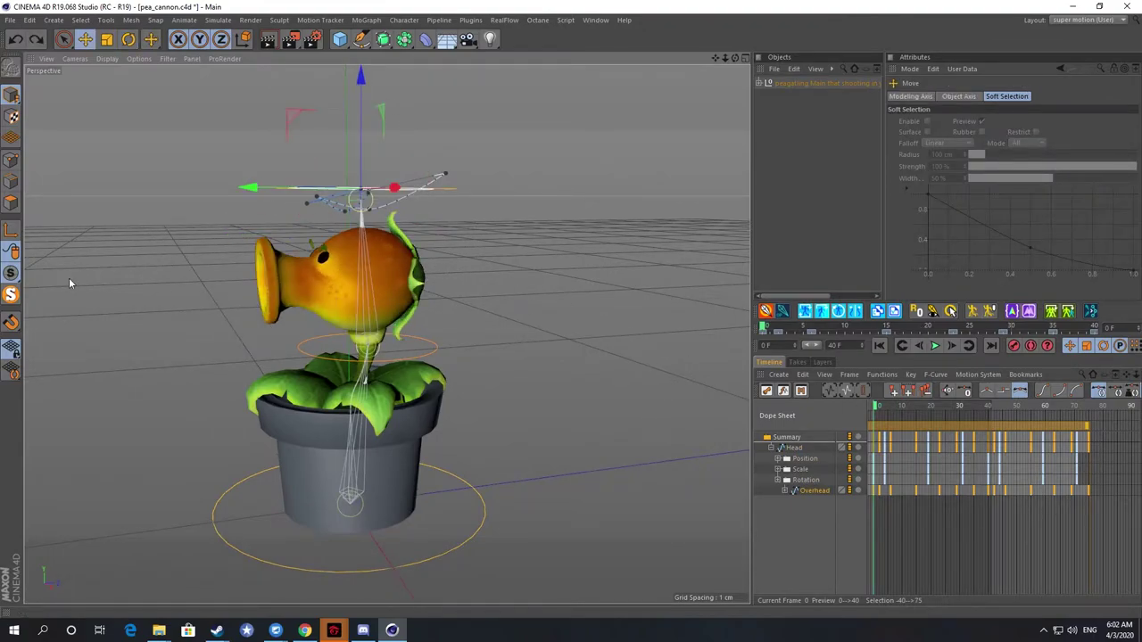
Turn off the solo view so all plants and skeletons are shown, and hide the joints.
click(2, 296)
alt+middle_drag(493, 408, 328, 394)
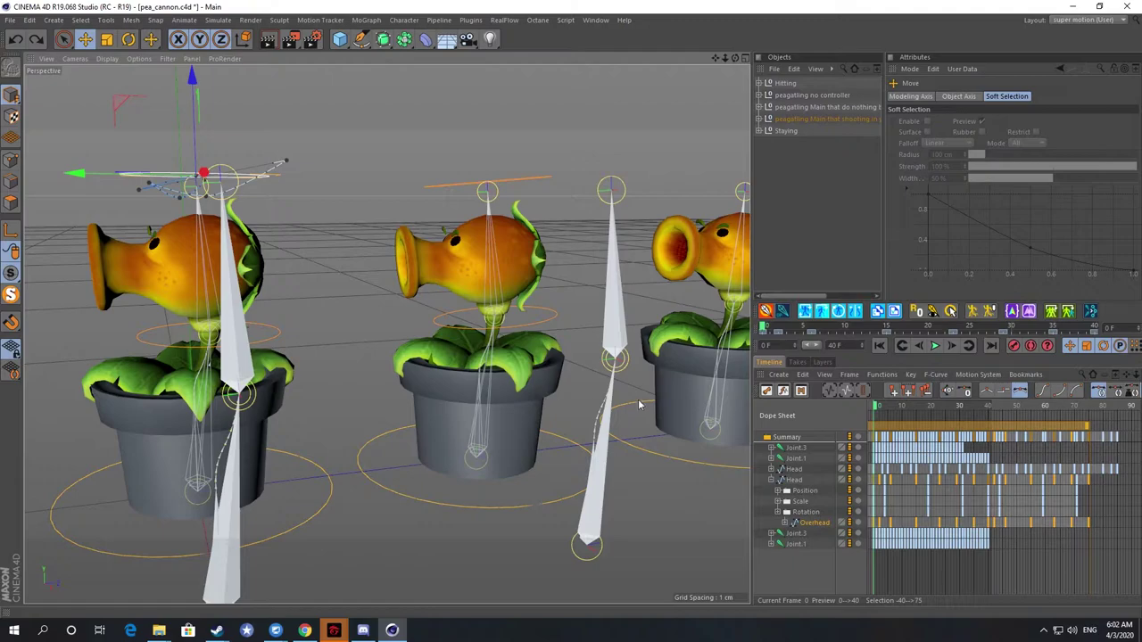
click(934, 313)
Play back the animation with all three plants in view and stop it.
alt+middle_drag(528, 390, 443, 421)
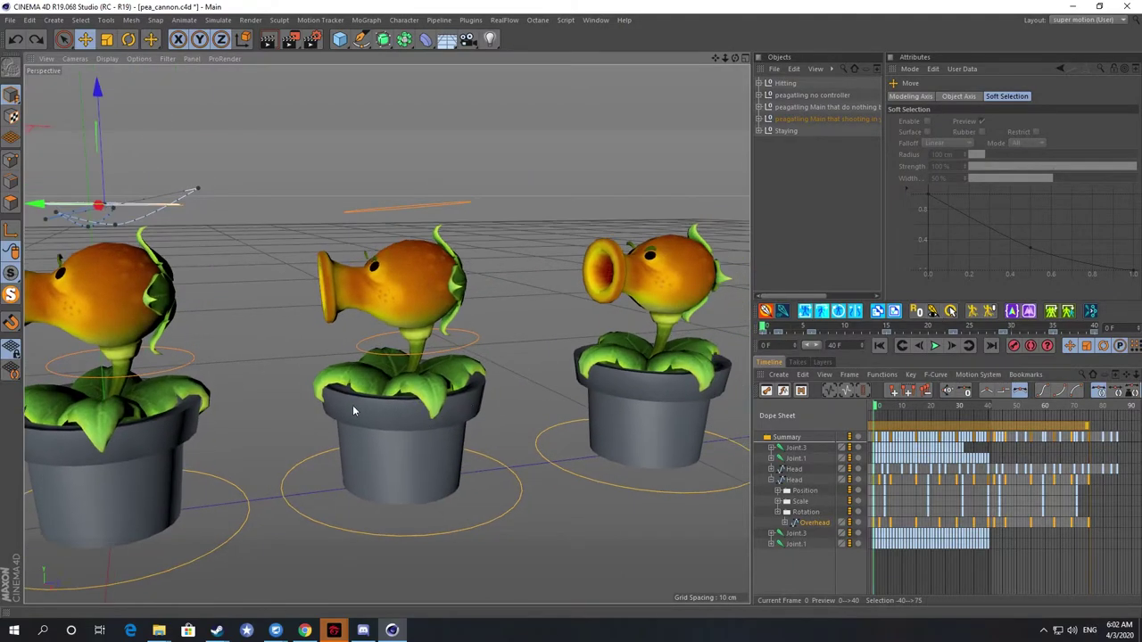
alt+middle_drag(512, 417, 597, 401)
alt+drag(597, 400, 612, 401)
alt+right_drag(612, 401, 553, 401)
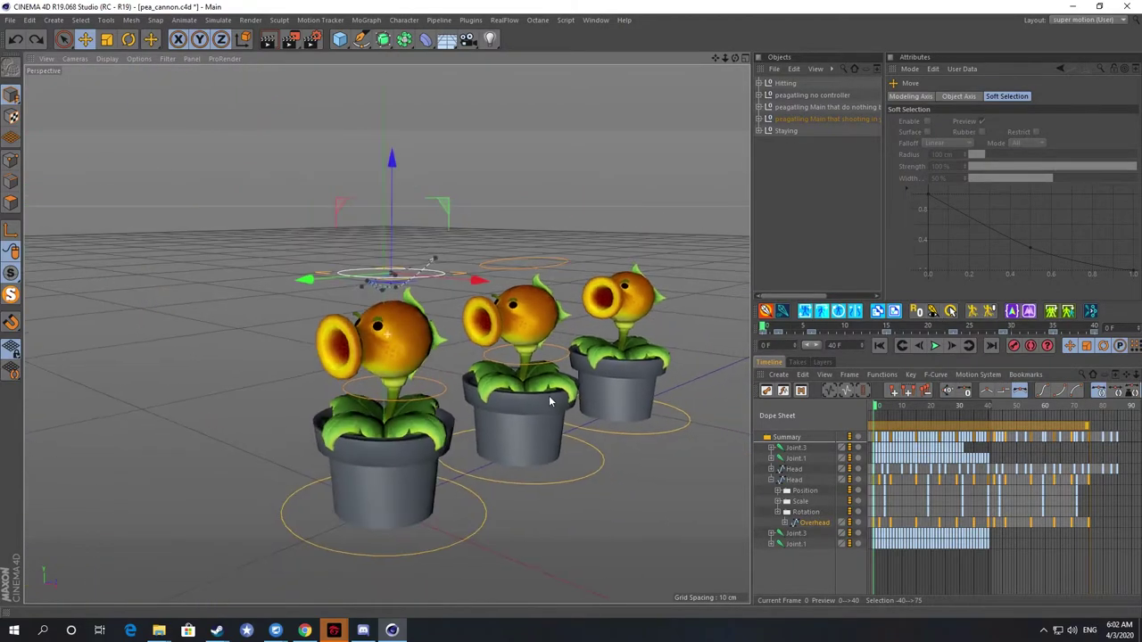
alt+middle_drag(553, 400, 531, 342)
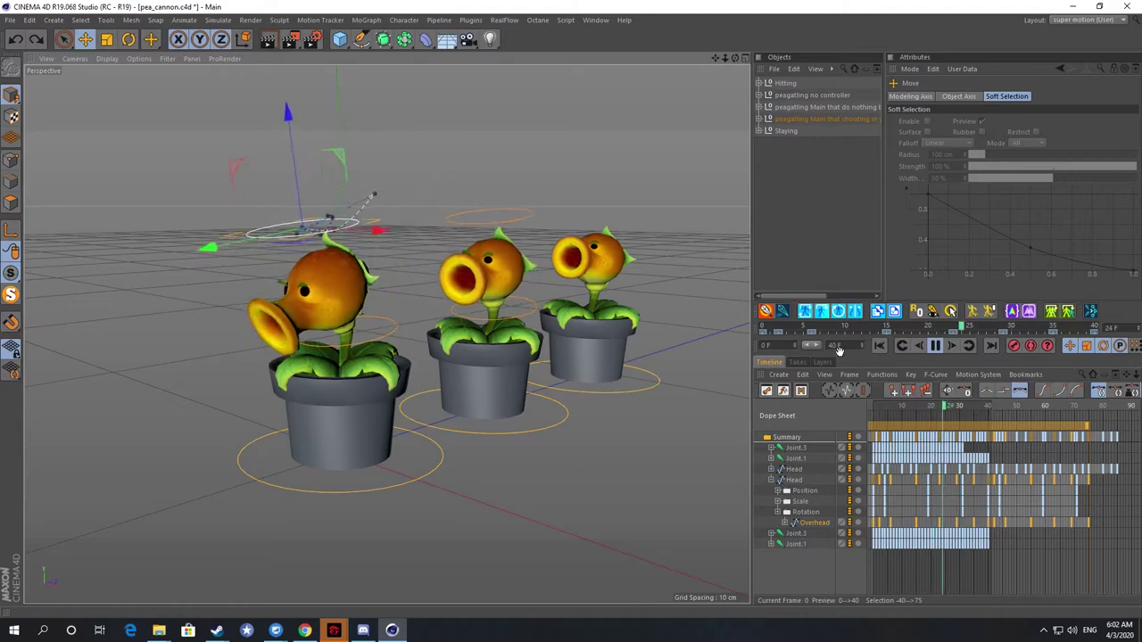
click(936, 346)
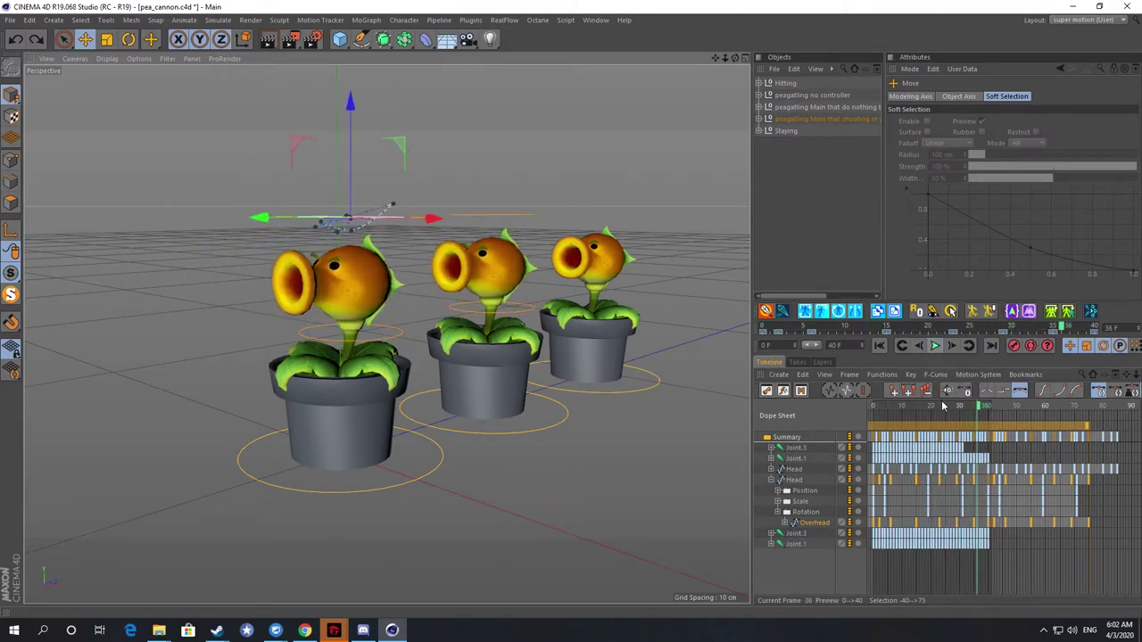
Show the joints again and play the animation to compare the separate skeletons with the plants.
click(928, 314)
alt+drag(586, 350, 810, 364)
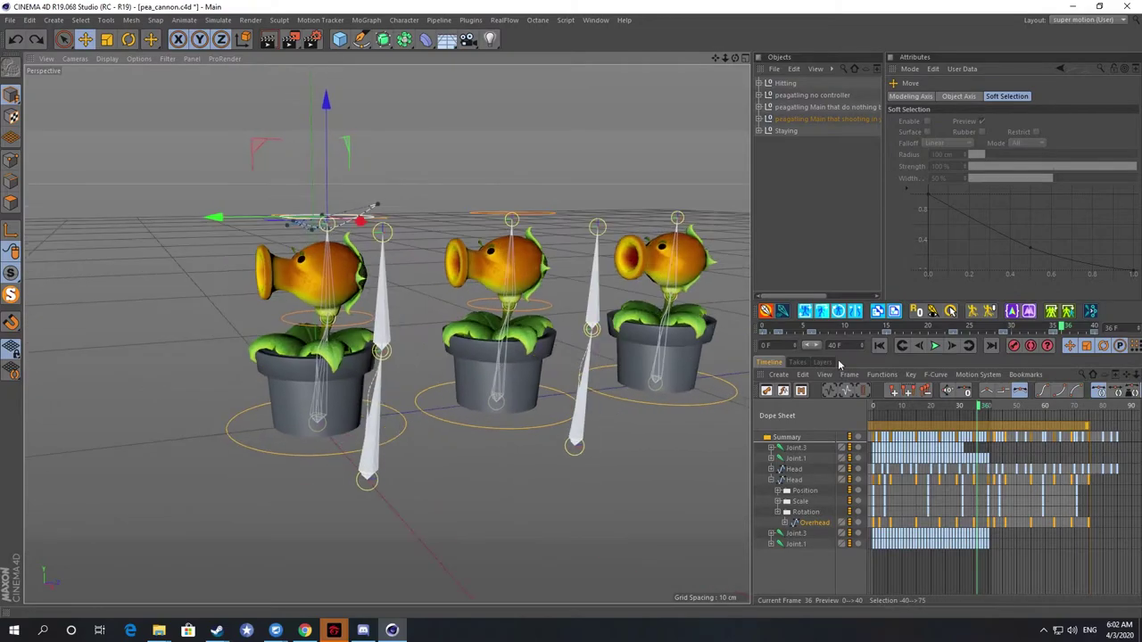
click(934, 346)
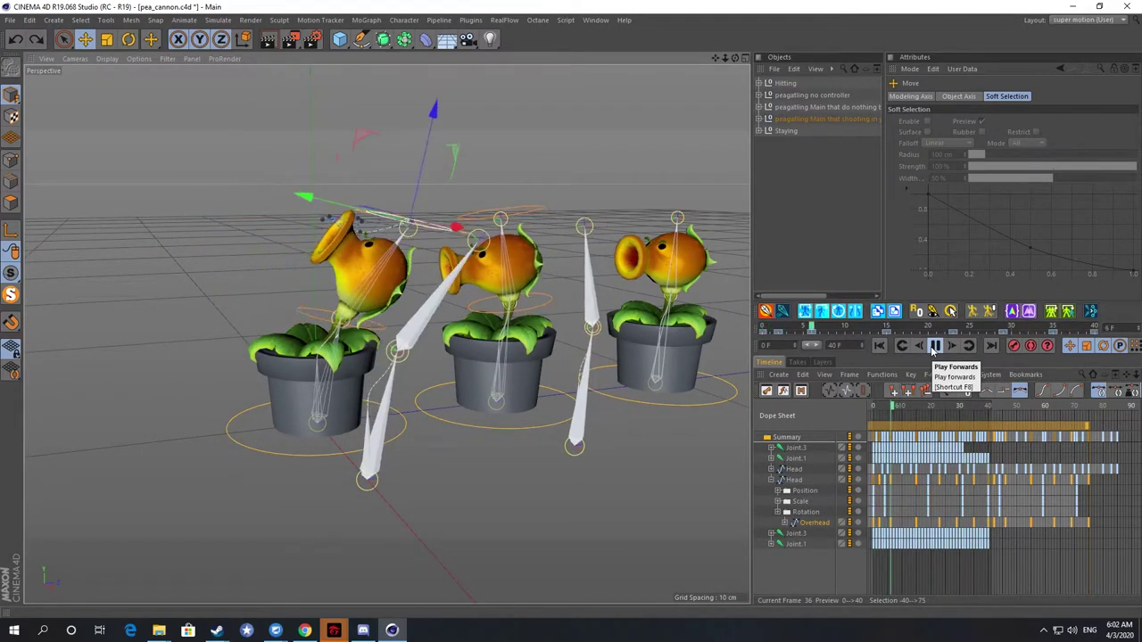
click(934, 349)
alt+drag(505, 356, 501, 359)
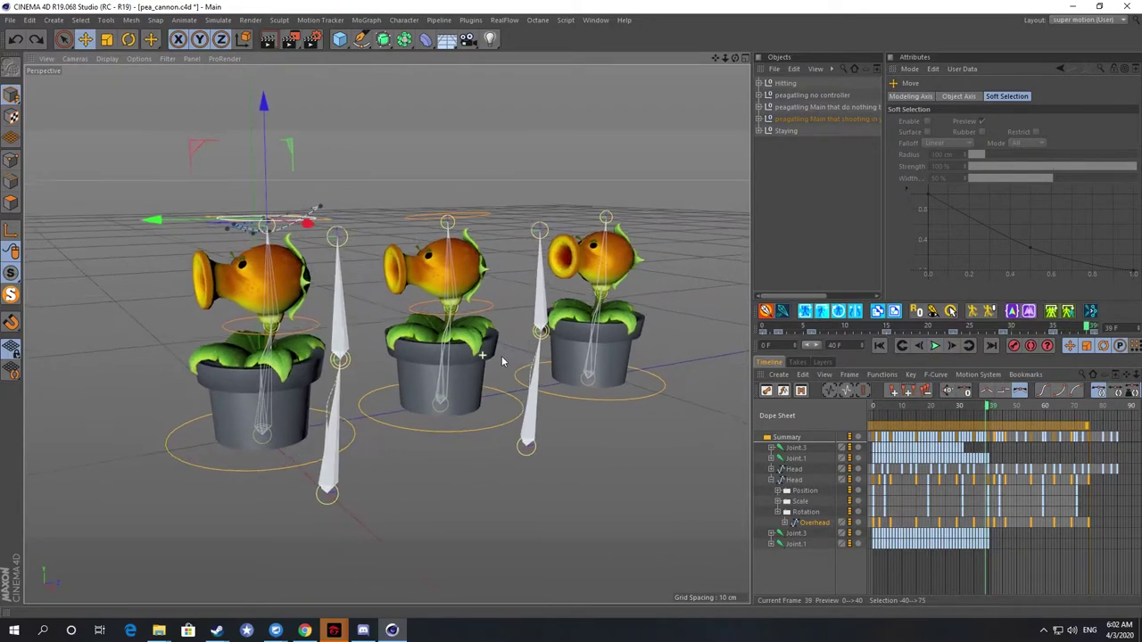
Inspect the object hierarchies of the Staying null and the shooting peagatling plant.
click(759, 132)
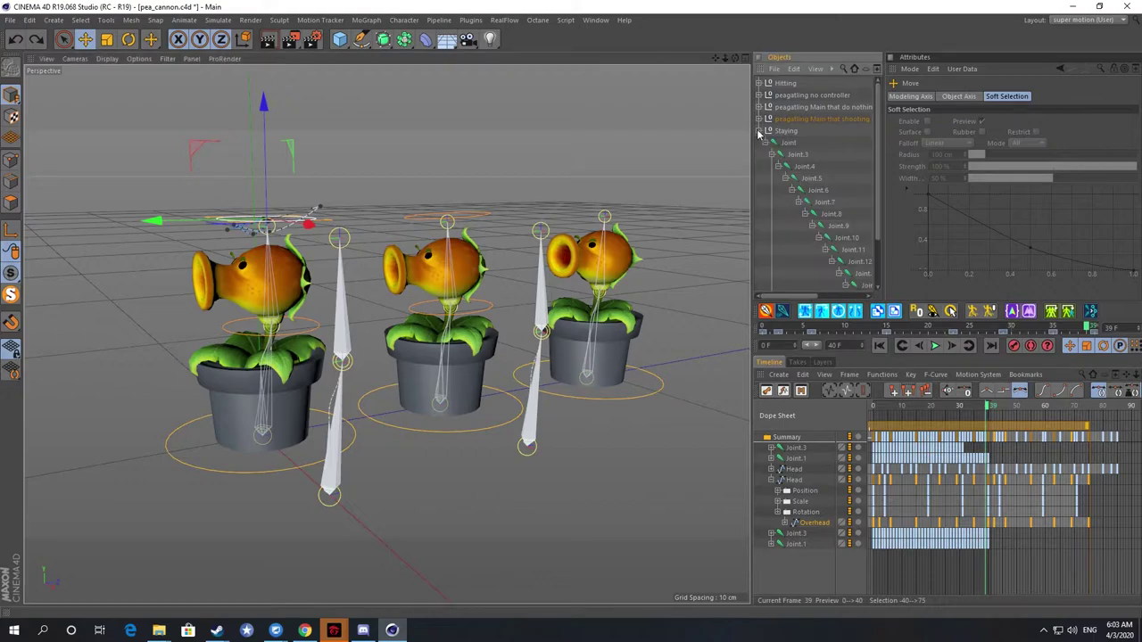
click(759, 131)
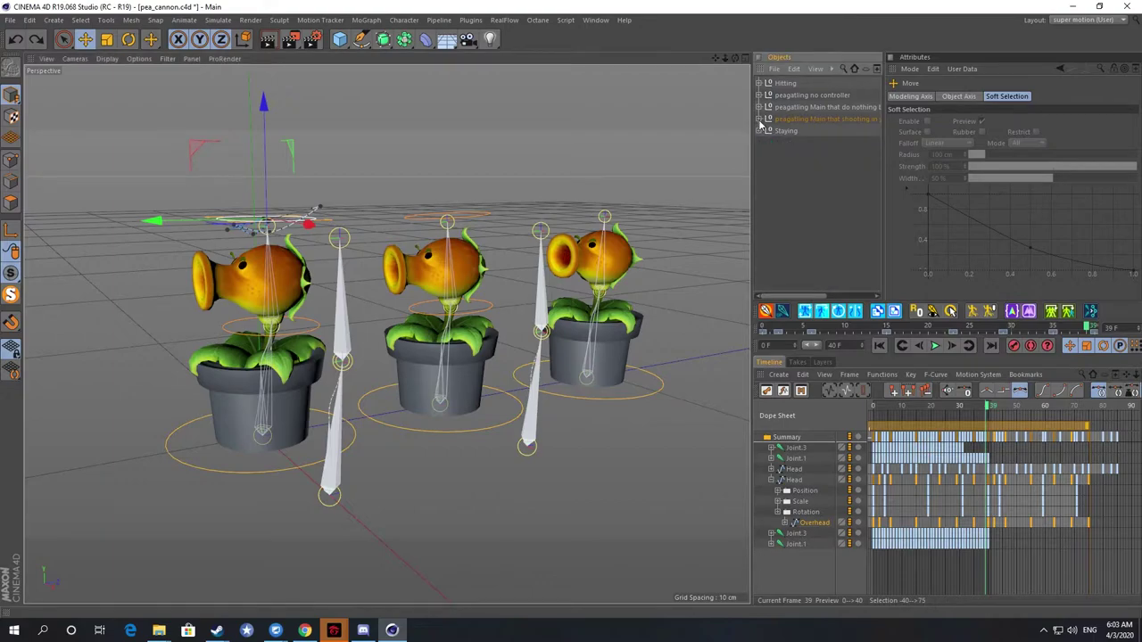
click(760, 119)
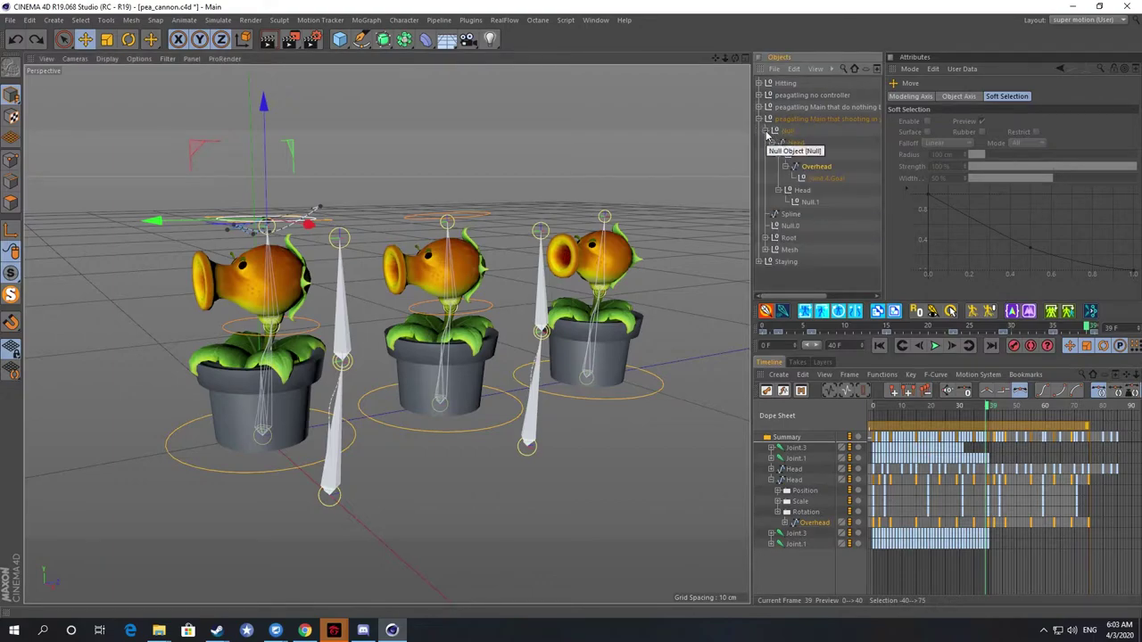
click(760, 119)
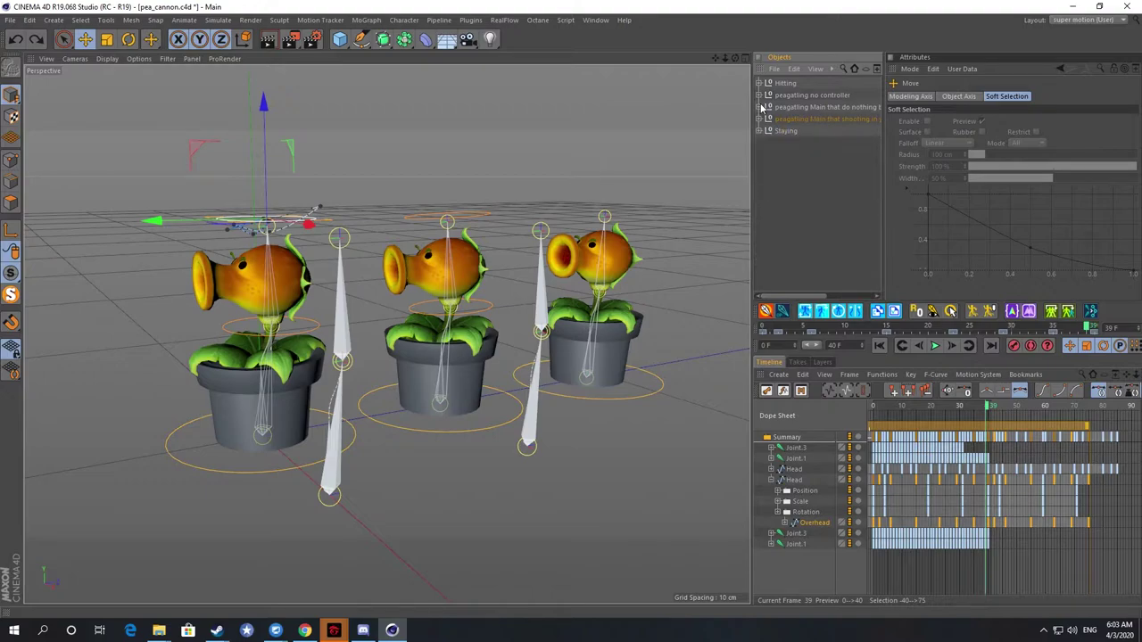
Add a motion clip named "staying" to the root Joint of the Staying skeleton, with Scale included.
click(760, 131)
right_click(775, 142)
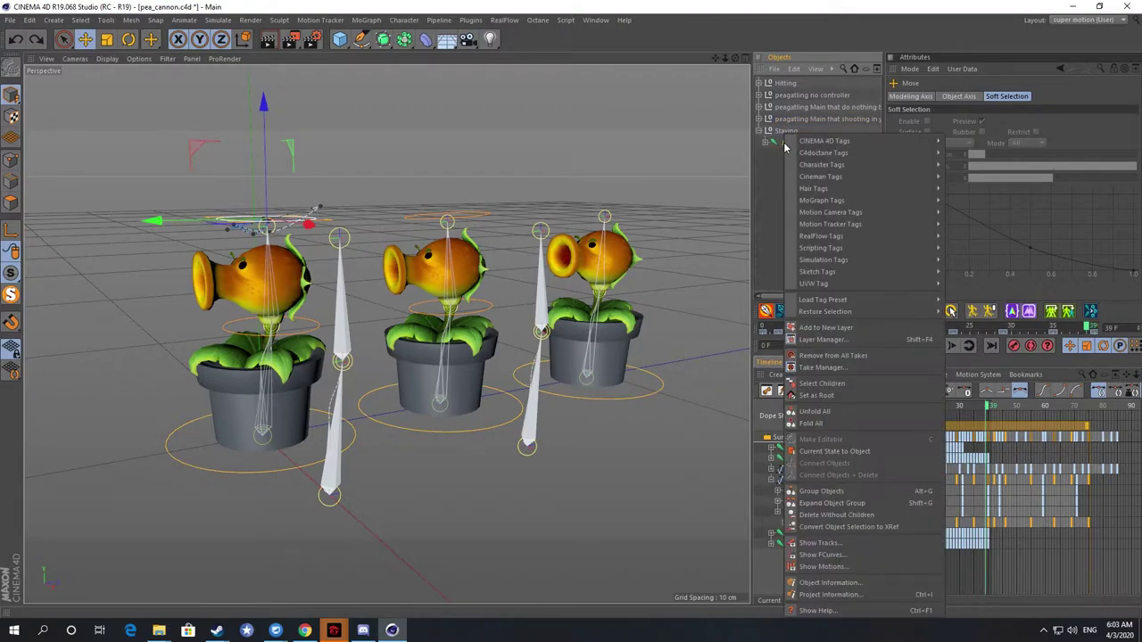
mouse_move(912, 165)
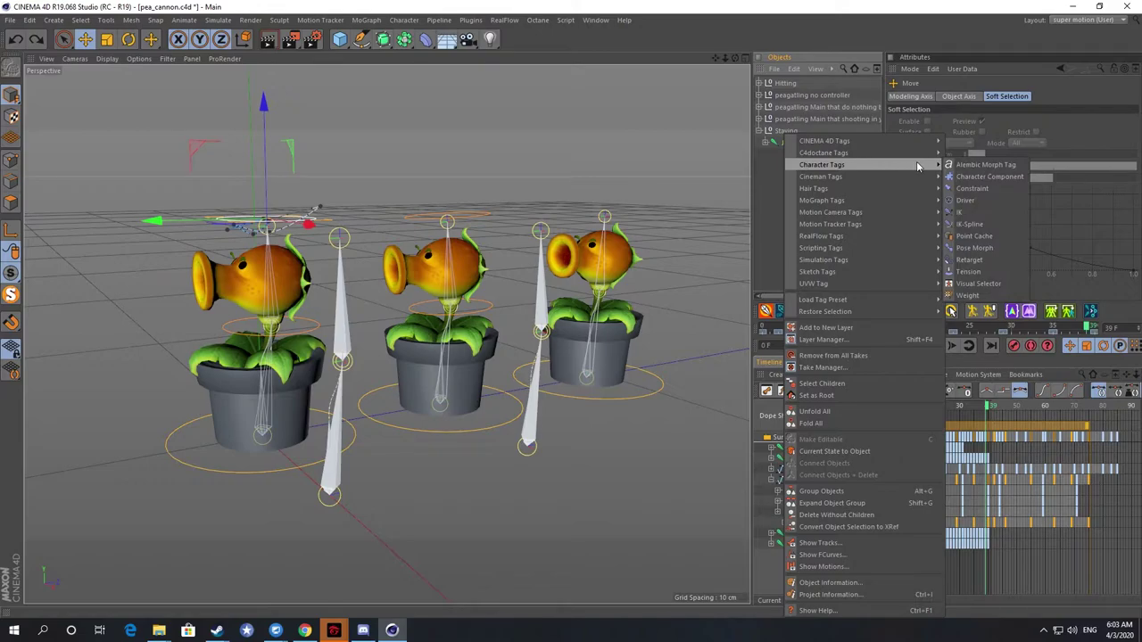
click(771, 166)
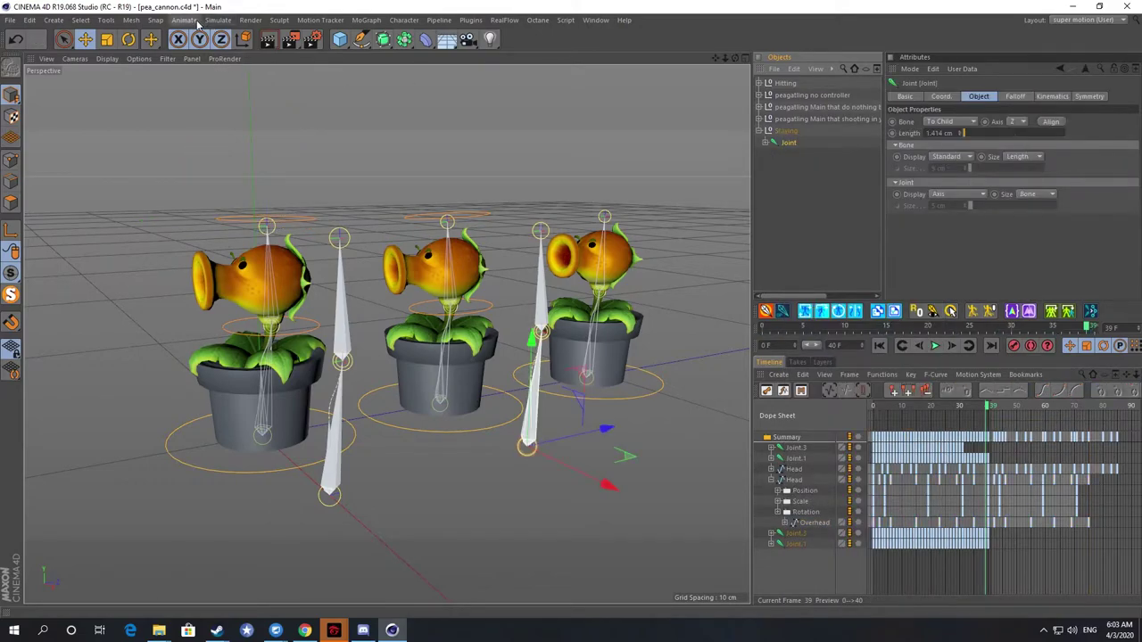
click(197, 23)
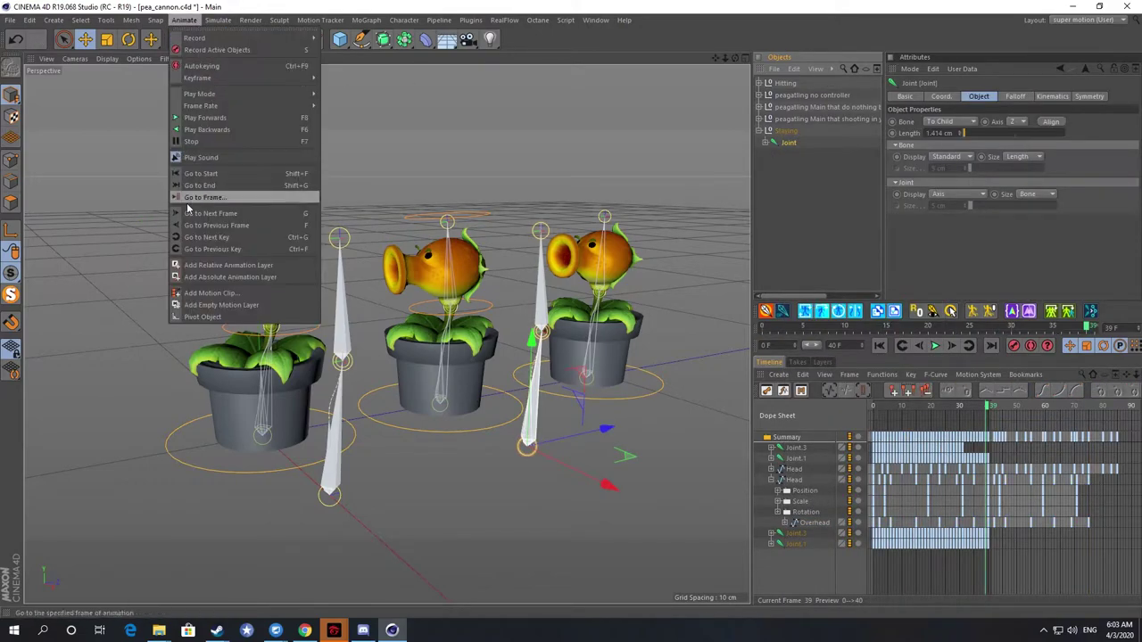
click(206, 295)
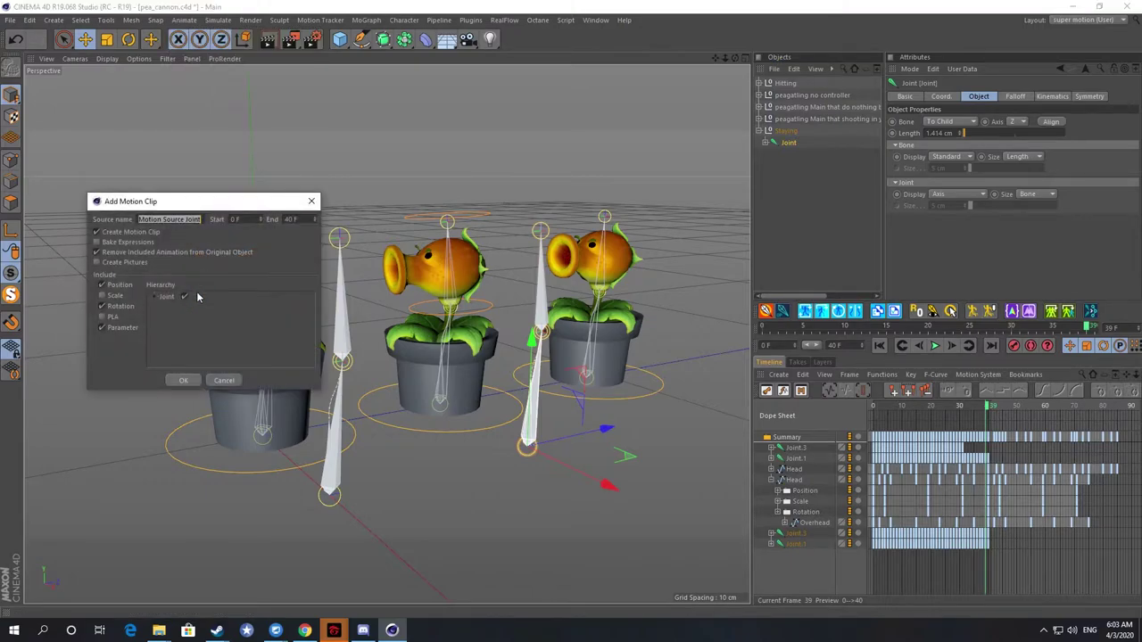
click(121, 298)
double_click(183, 218)
text(s)
click(183, 380)
click(759, 132)
Add a motion clip named "hitting" to the root Joint of the Hitting skeleton, with Scale included.
click(759, 83)
click(766, 95)
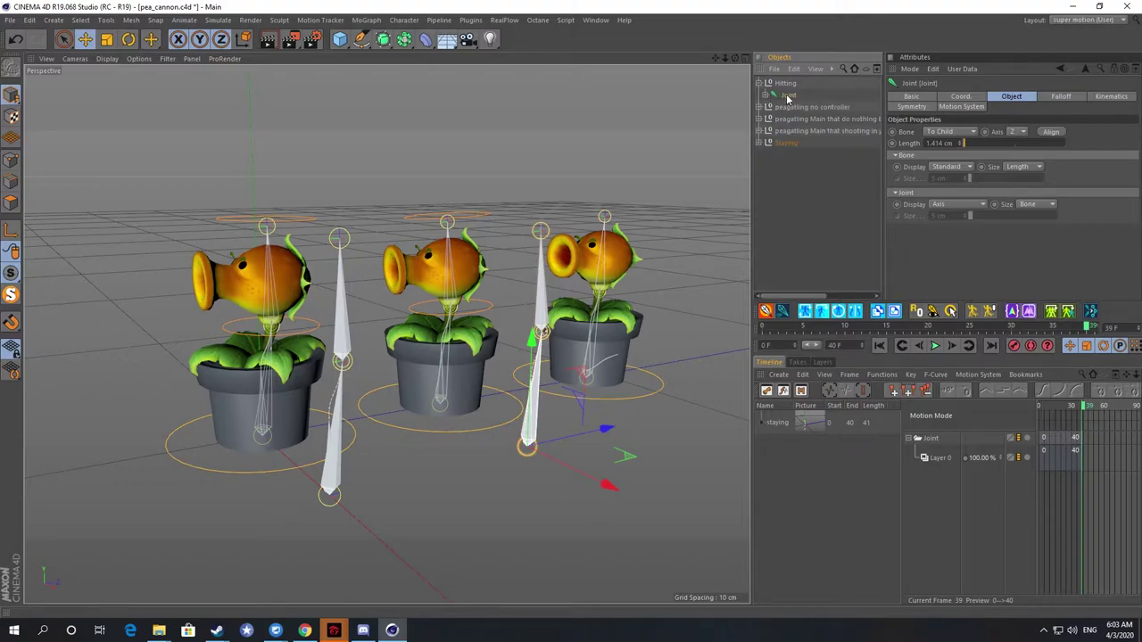
right_click(787, 96)
click(766, 189)
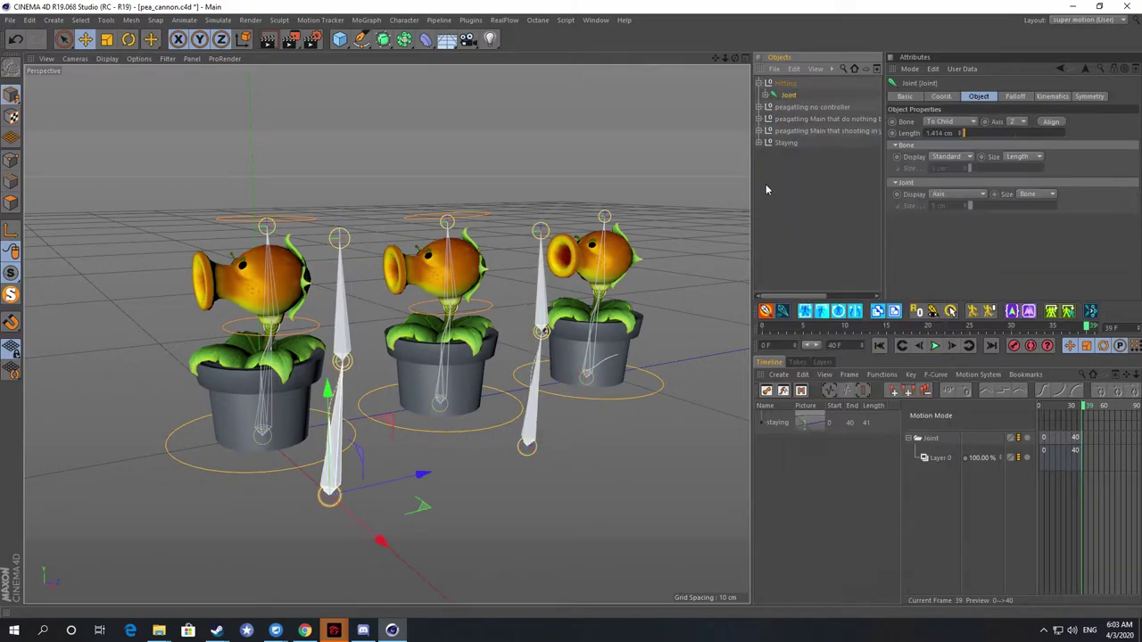
click(184, 20)
click(214, 293)
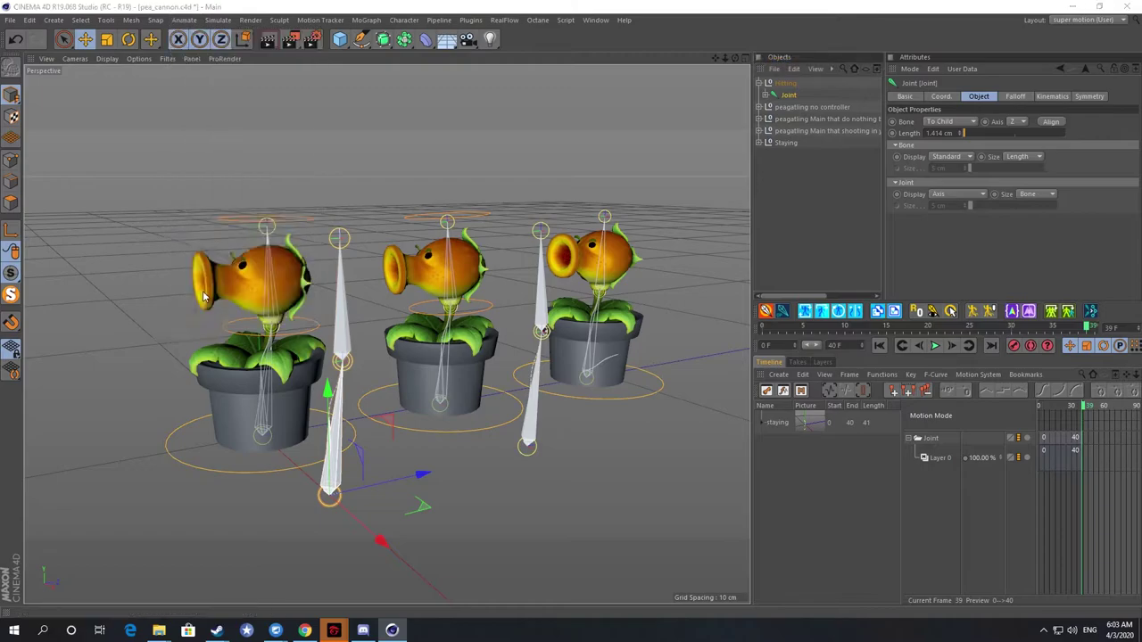
click(101, 295)
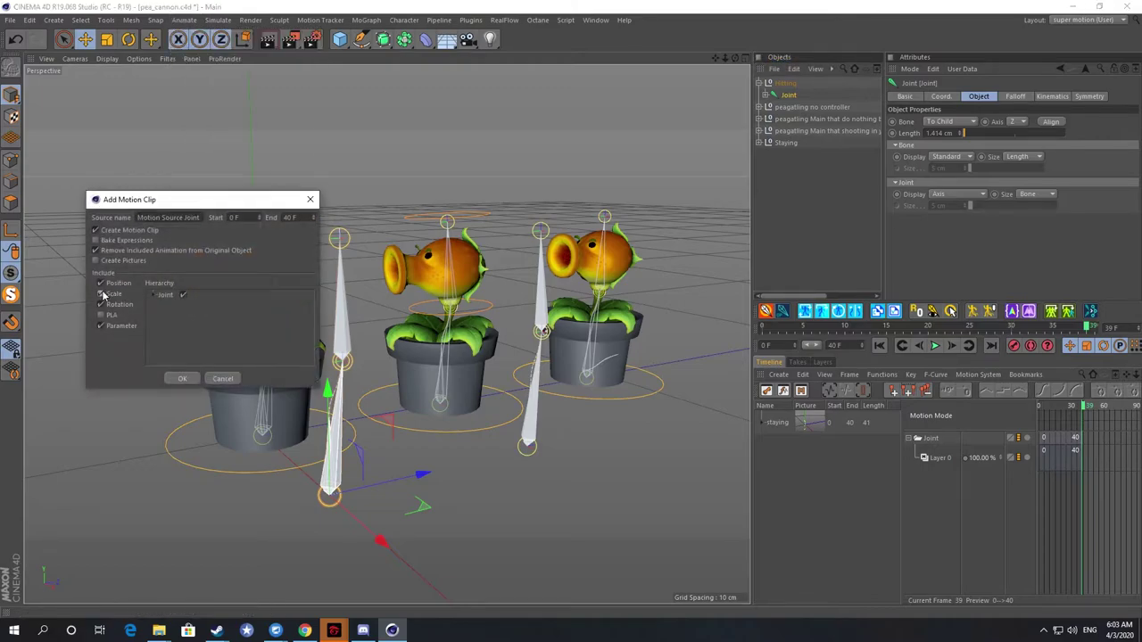
double_click(169, 218)
text(h)
click(182, 379)
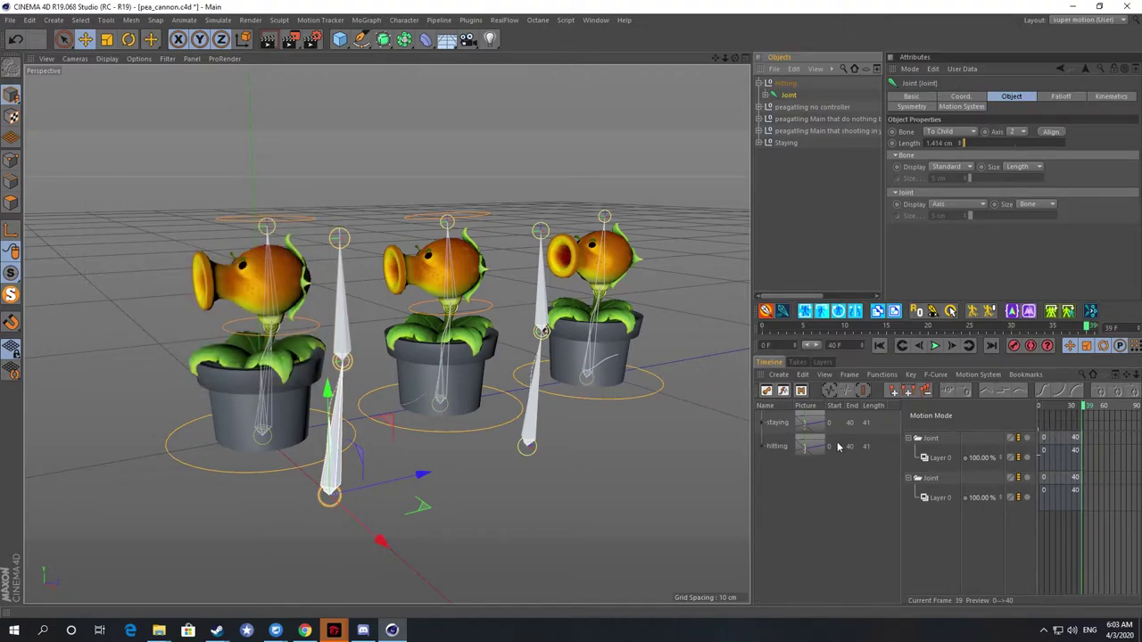
click(760, 83)
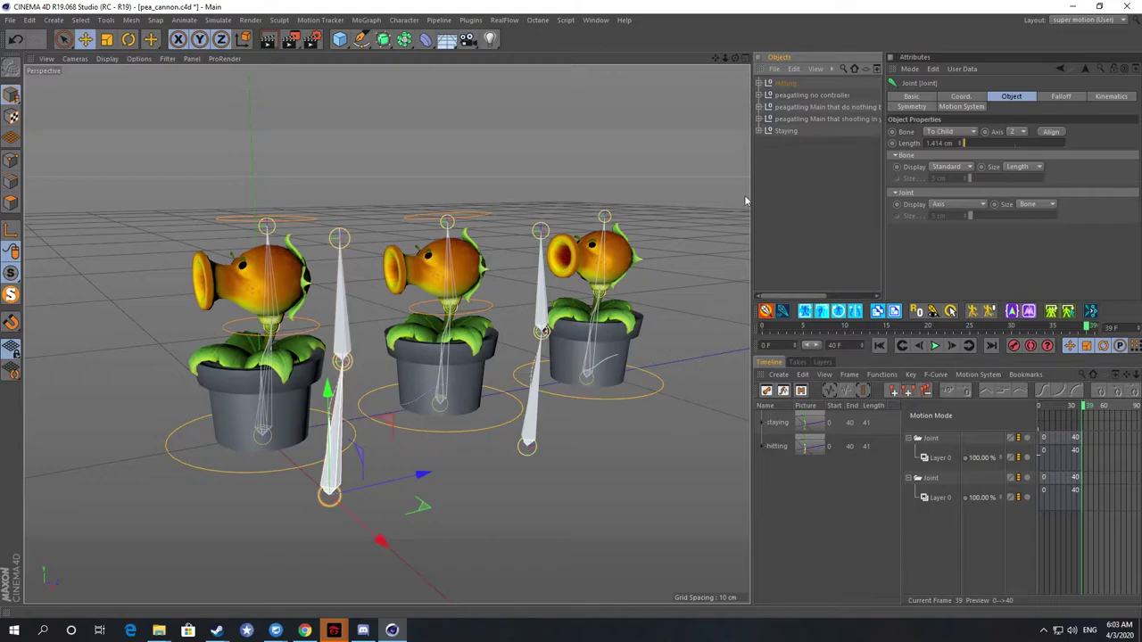
Select the Joint chain under Root in "peagatling no controller" and add an empty motion layer to it.
click(760, 96)
click(765, 107)
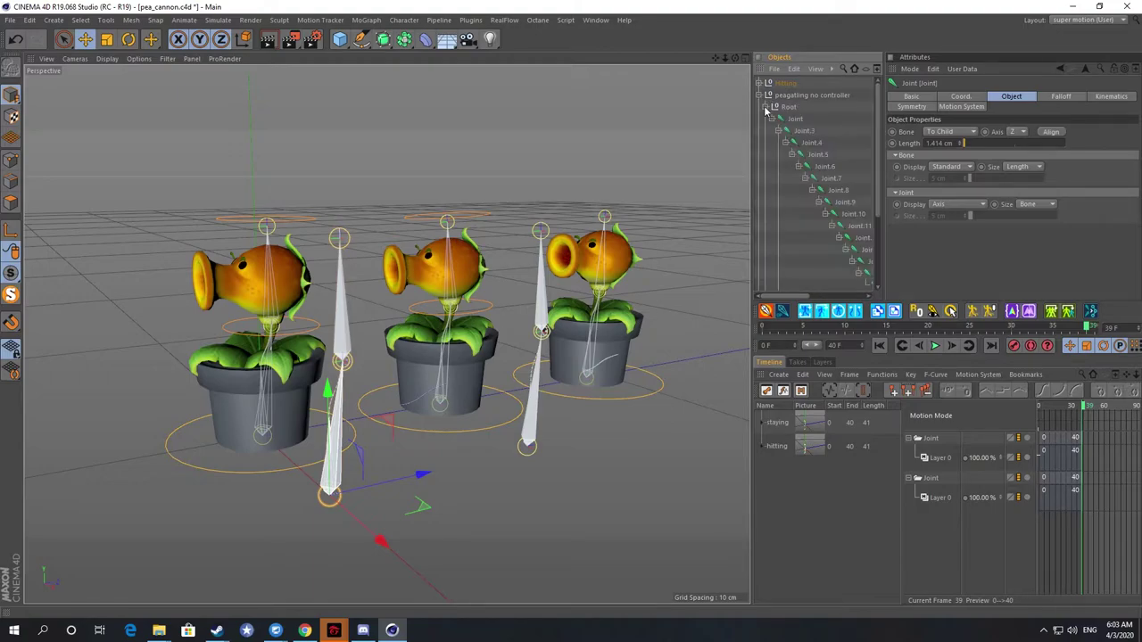
middle_click(794, 121)
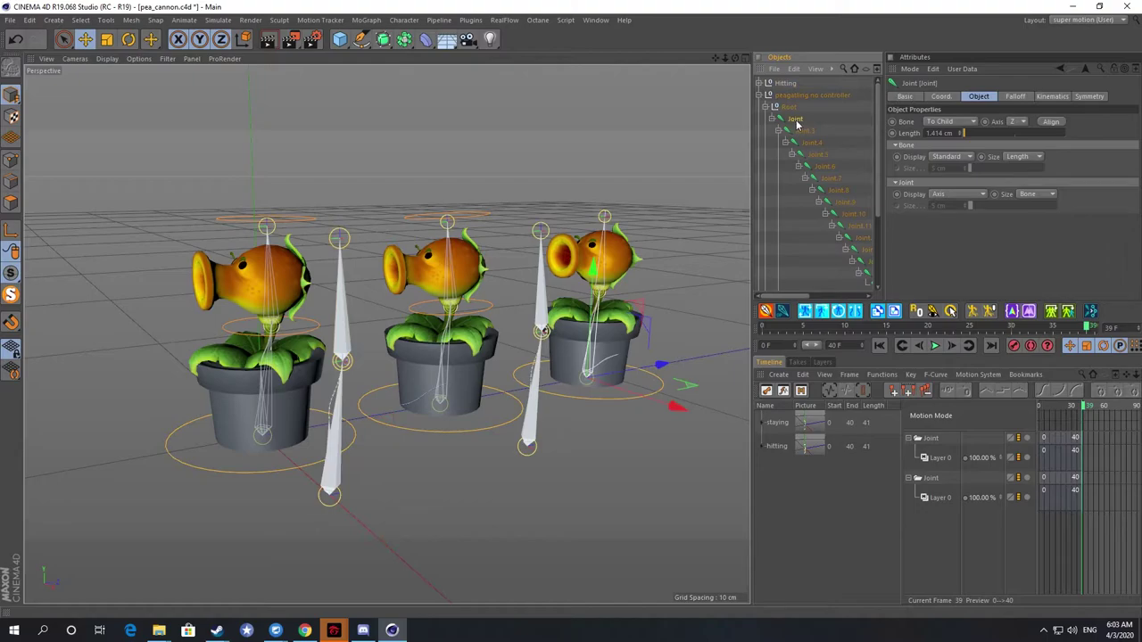
click(184, 19)
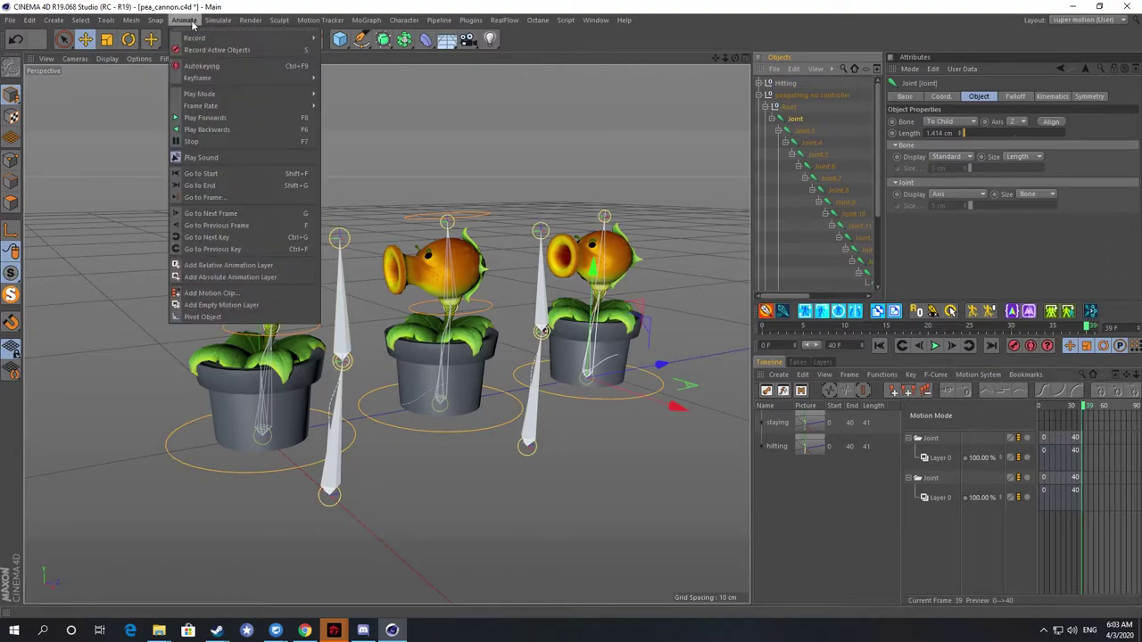
click(238, 305)
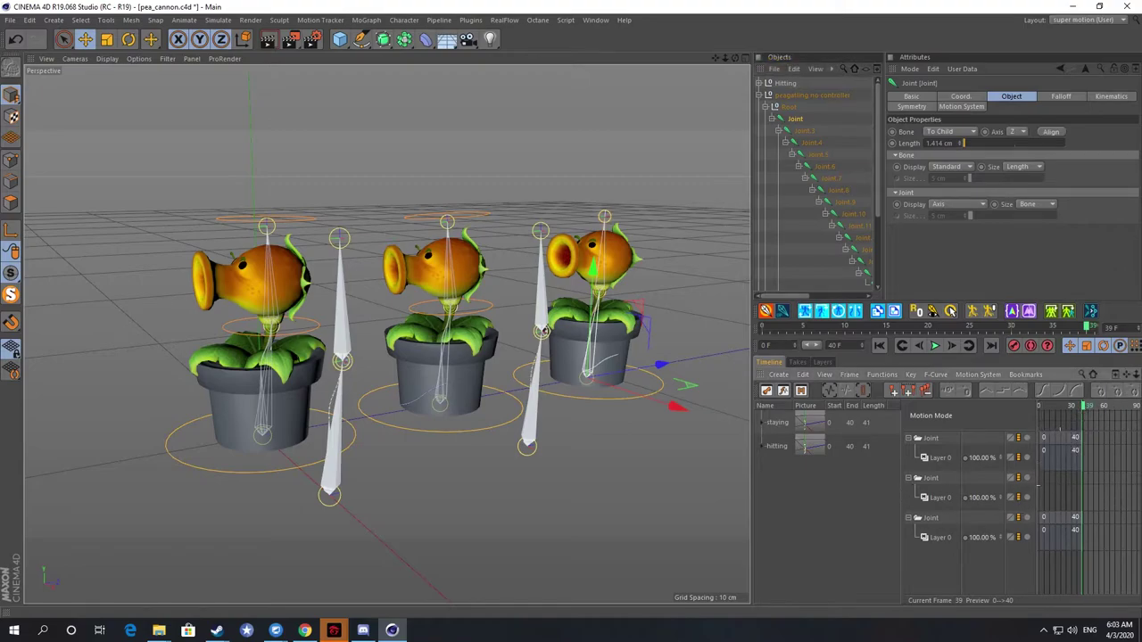
Widen the motion track area of the timeline and extend the animation's end to 300 frames.
mouse_move(1037, 482)
mouse_down()
mouse_move(1008, 482)
mouse_move(1023, 482)
mouse_up()
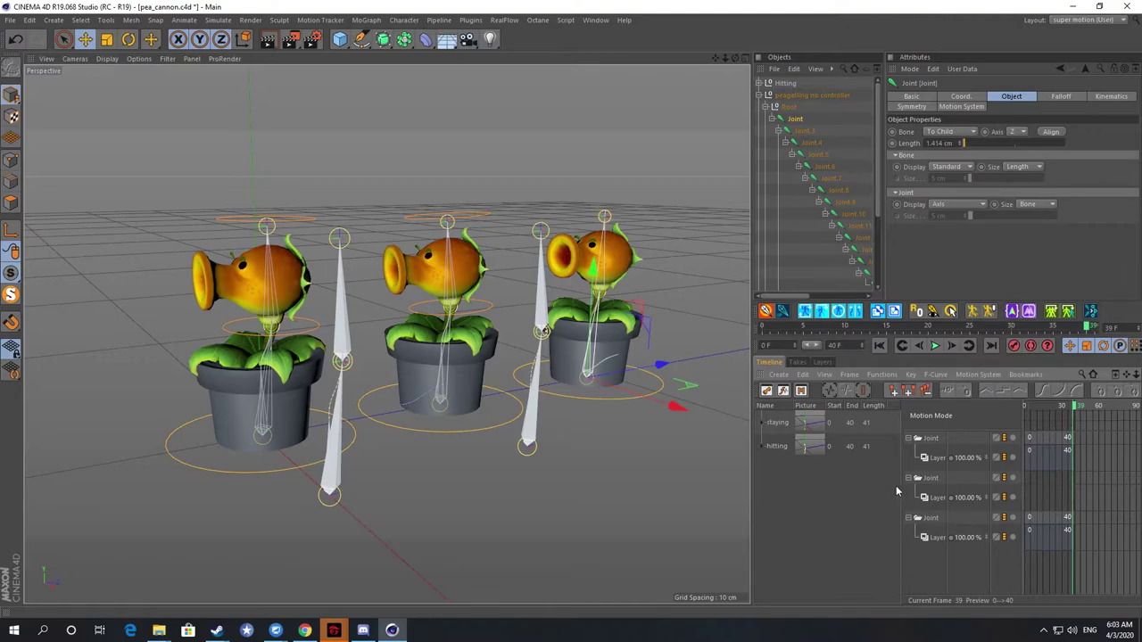
drag(901, 487, 859, 487)
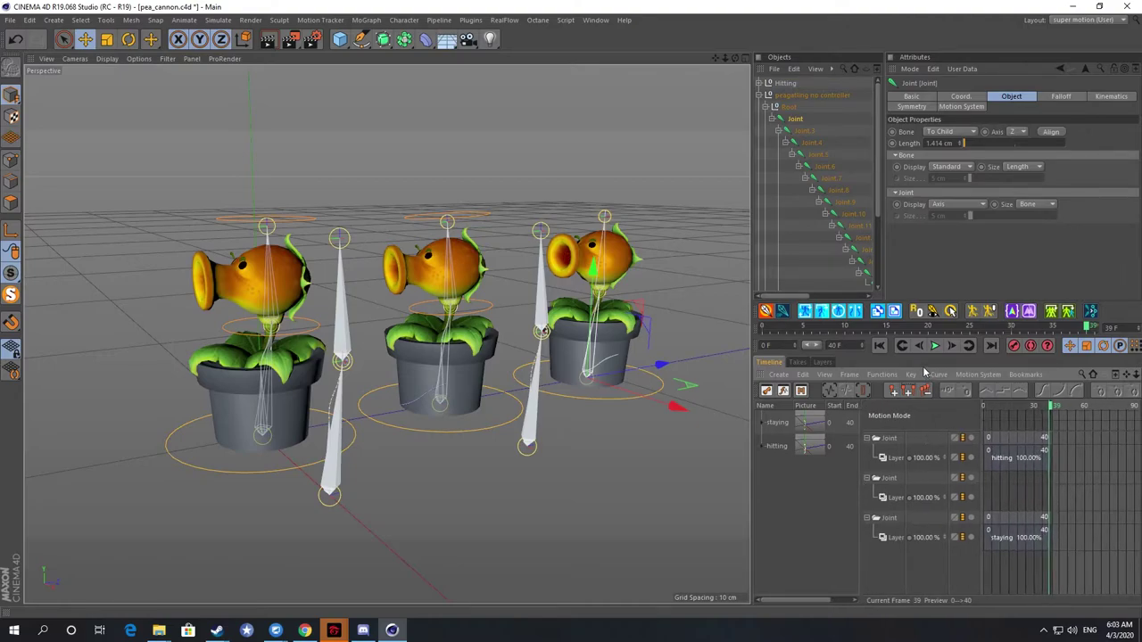
drag(854, 346, 763, 345)
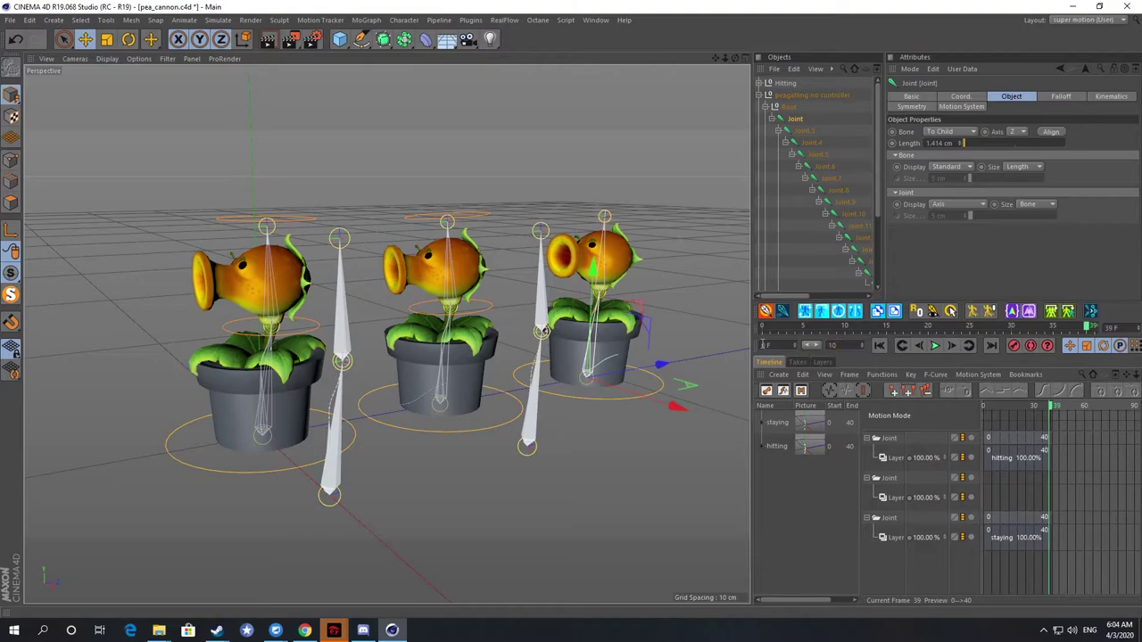
drag(819, 347, 849, 349)
alt+middle_drag(1062, 479, 1025, 478)
scroll(1070, 429, left, 3)
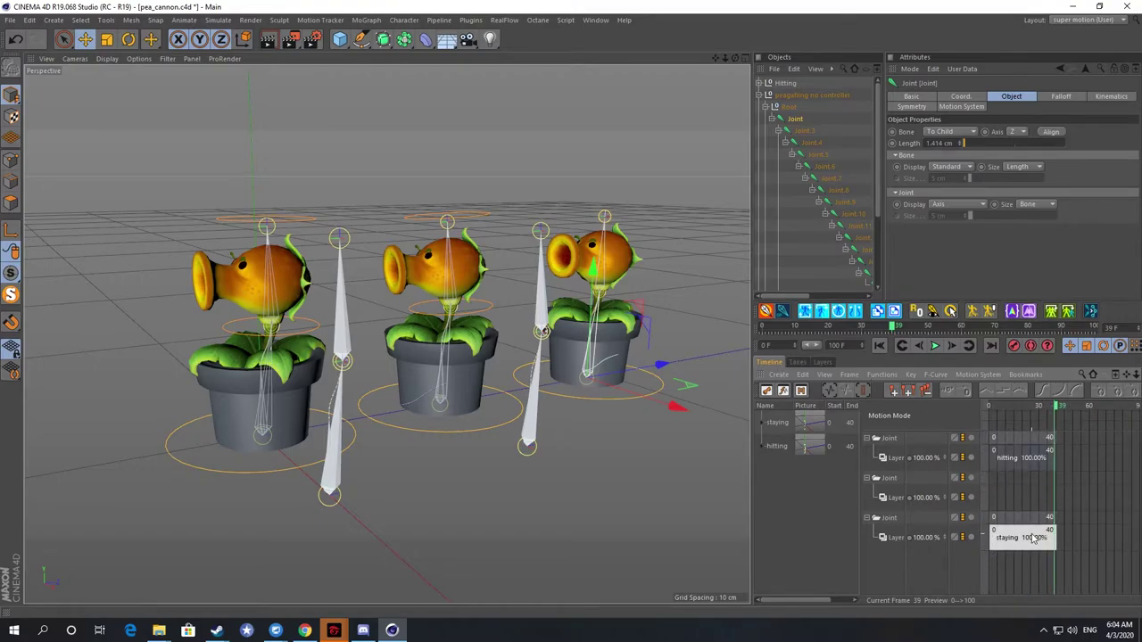
click(835, 344)
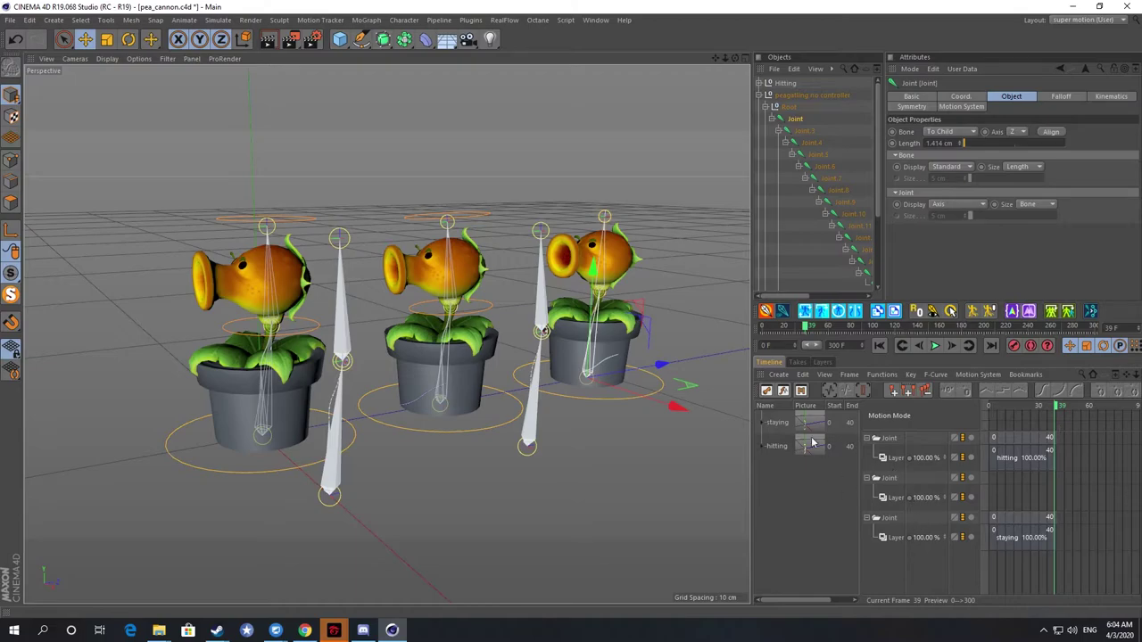
Place the staying motion clip on the empty layer of the plant without controllers, starting at frame 1, and return to frame 0.
drag(782, 424, 1014, 480)
drag(1041, 407, 990, 407)
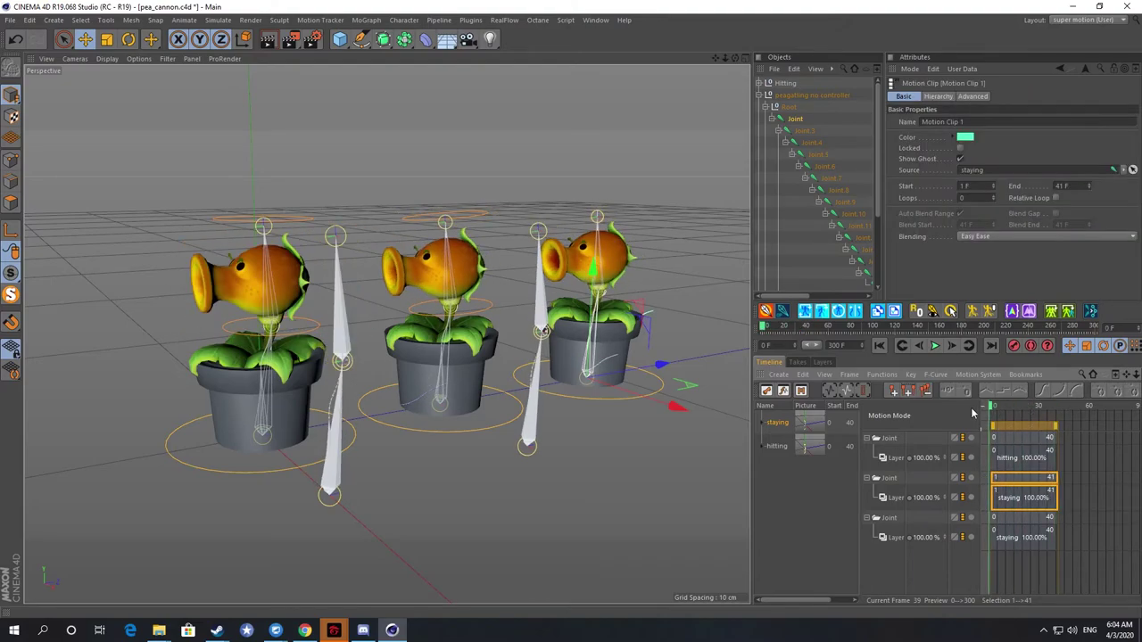
alt+middle_drag(647, 266, 557, 280)
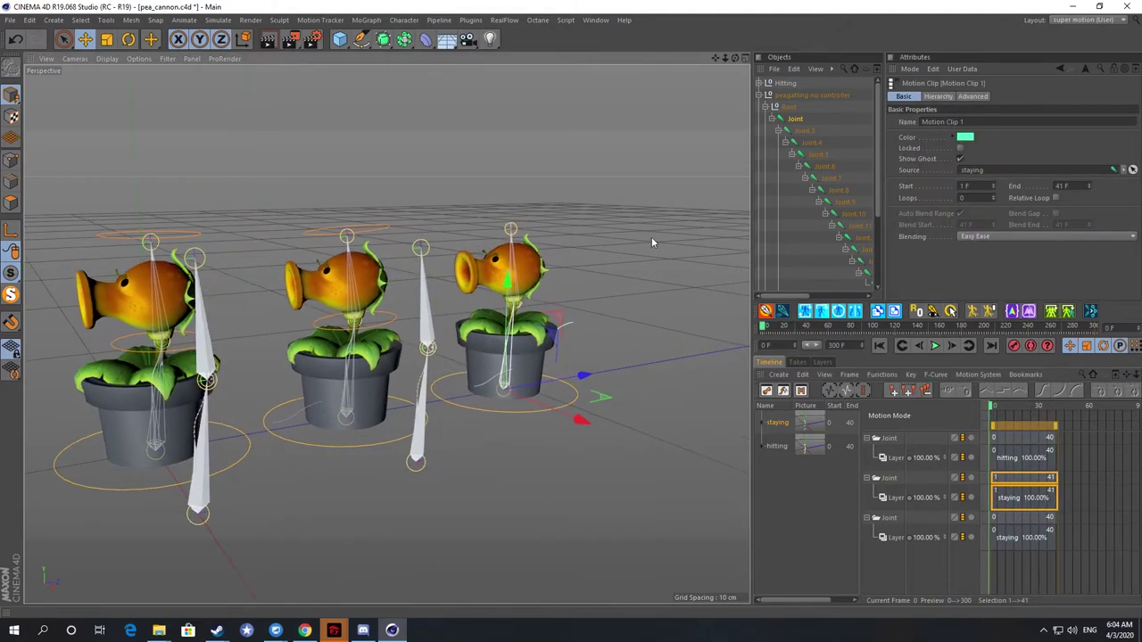
Collapse and solo "peagatling no controller", then play its staying animation in a close view of the plant.
click(760, 97)
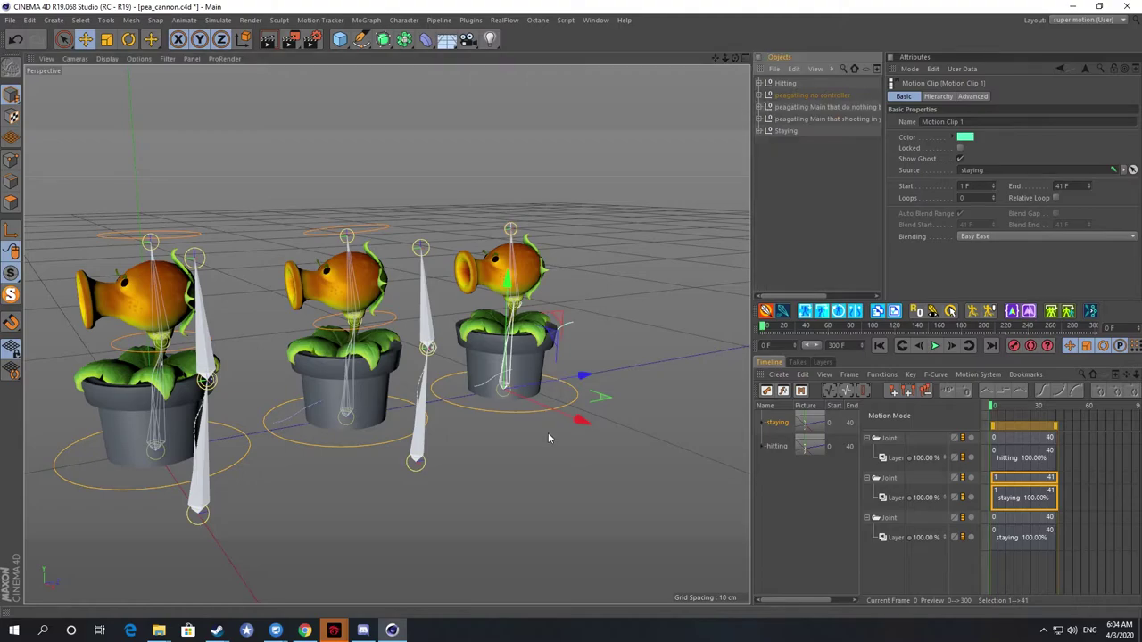
click(12, 299)
alt+middle_drag(513, 369, 418, 366)
alt+drag(419, 367, 444, 354)
scroll(430, 338, up, 4)
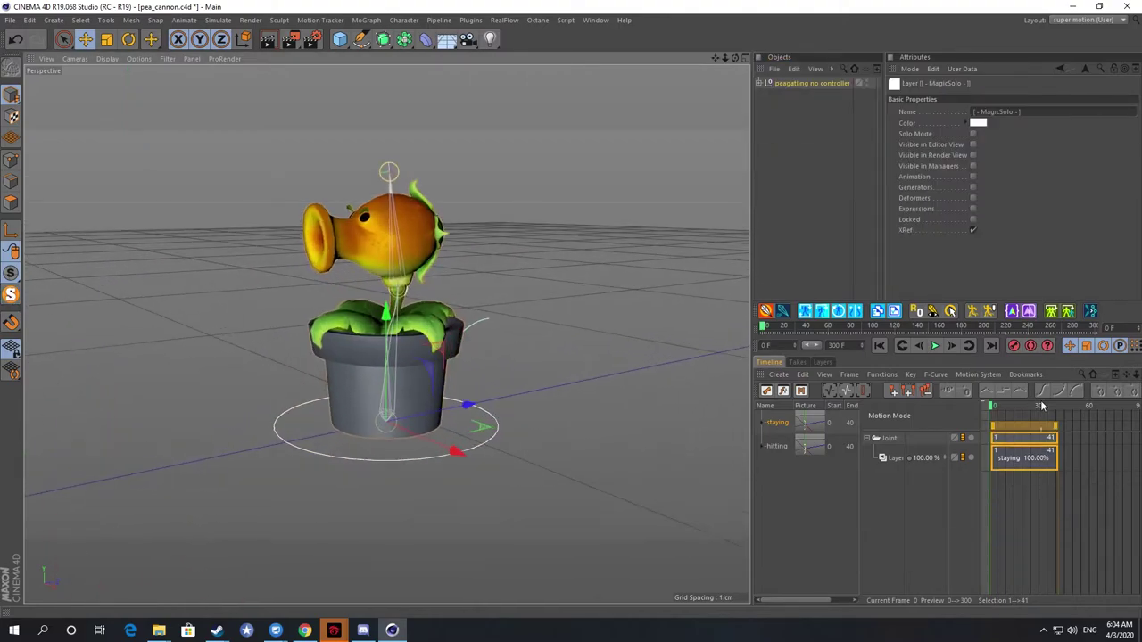
click(935, 346)
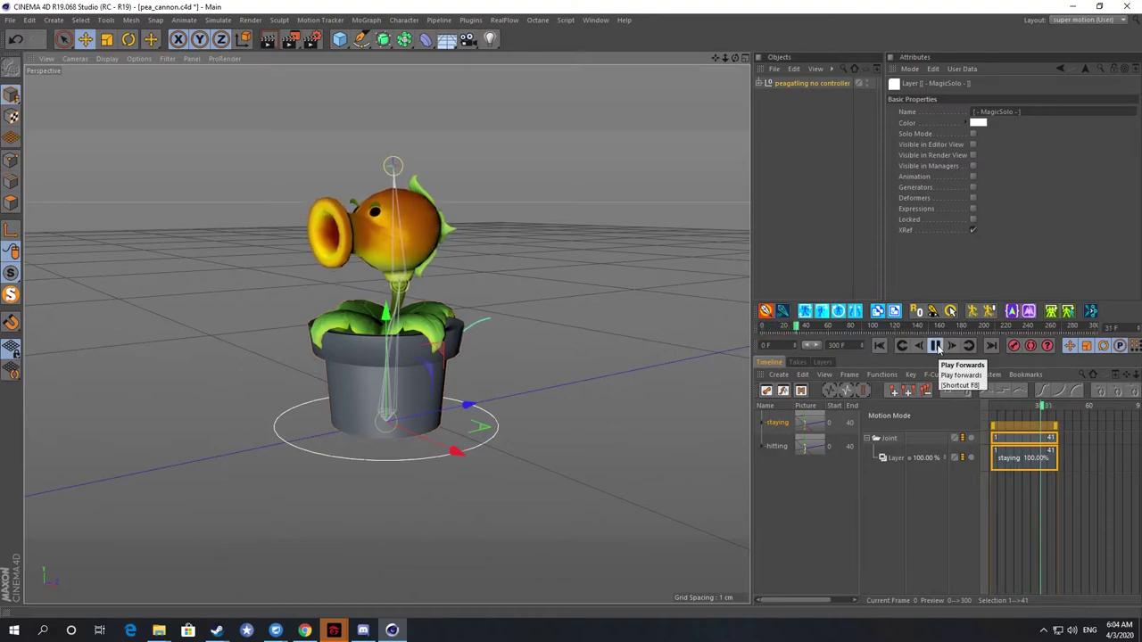
click(935, 346)
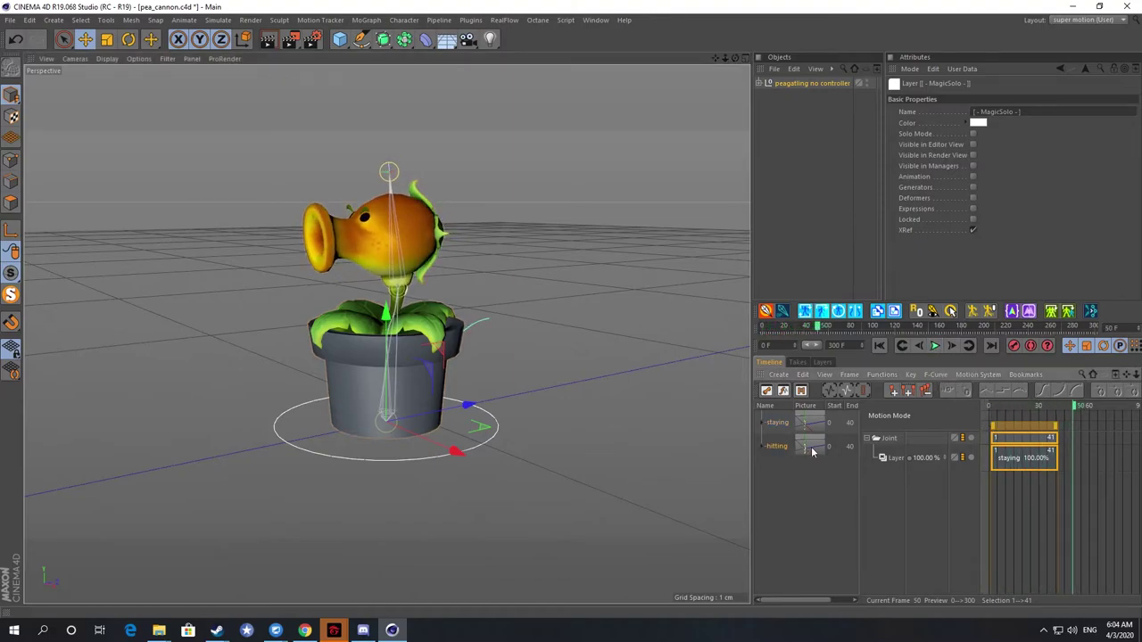
Add the hitting motion clip to the same layer from frame 30, overlapping the staying clip, and return to frame 0.
drag(1085, 456, 1067, 426)
click(1105, 442)
drag(1060, 408, 964, 401)
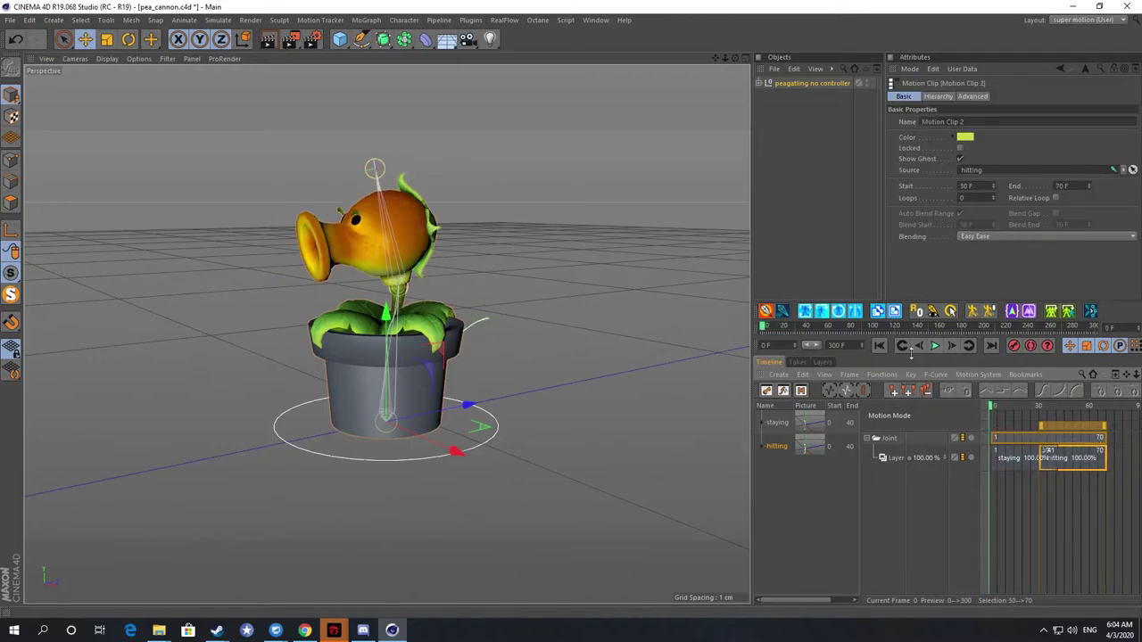
Add a second staying motion clip to the plant's layer from frame 55, overlapping the hitting clip.
alt+middle_drag(1011, 478, 993, 477)
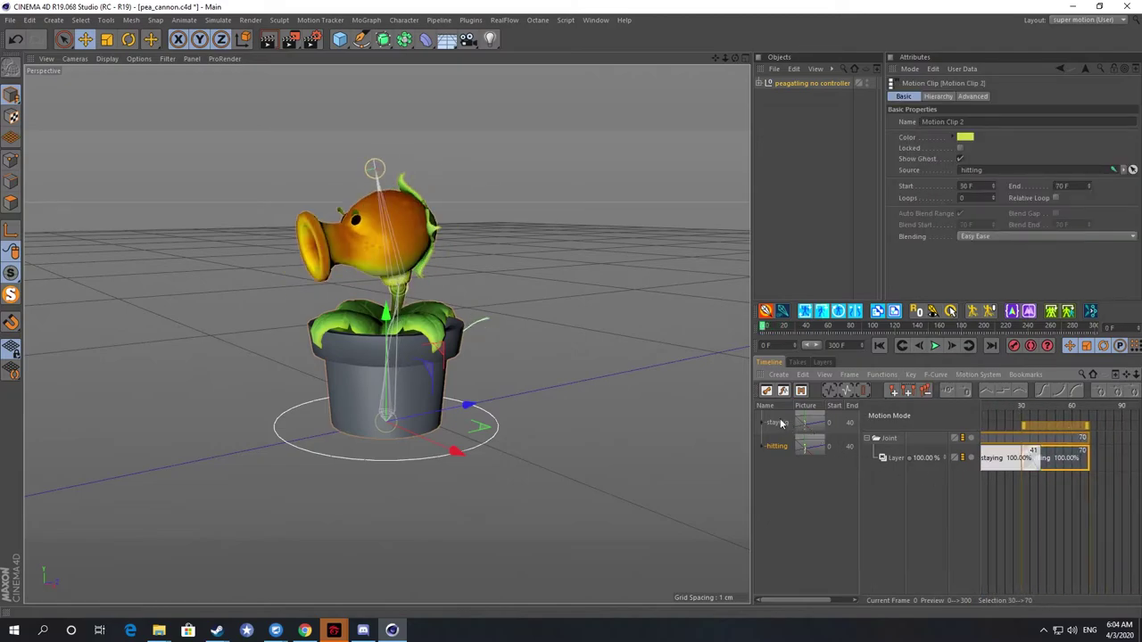
drag(1090, 455, 996, 404)
click(1124, 445)
Play the combined staying, hitting and staying sequence on the soloed plant, replaying it from the first frame.
click(935, 348)
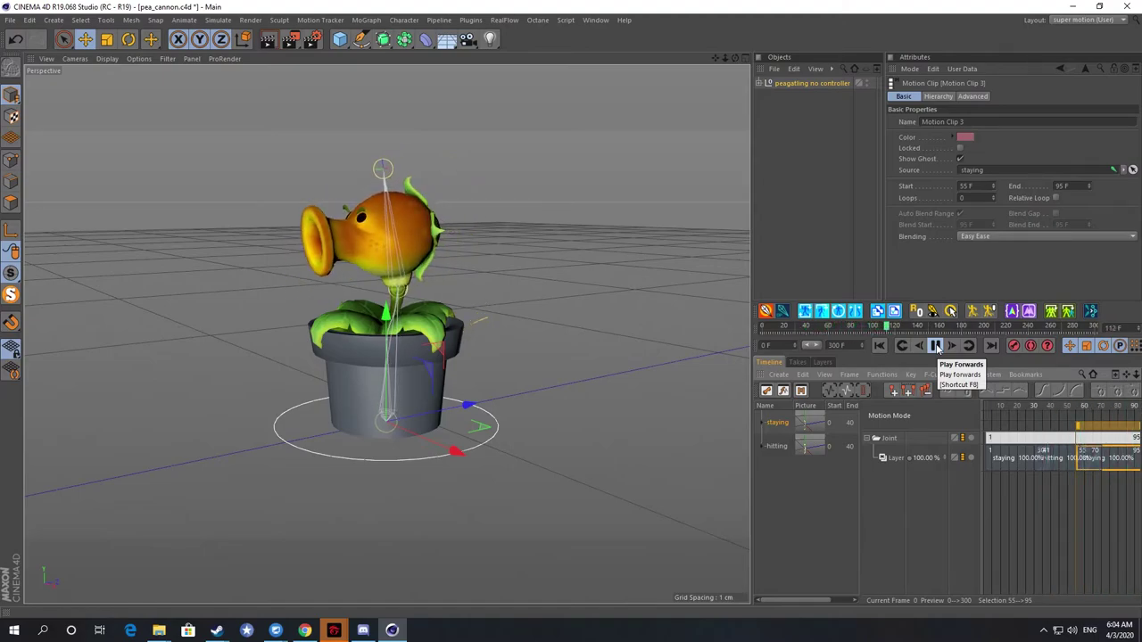
click(935, 348)
click(879, 347)
click(933, 348)
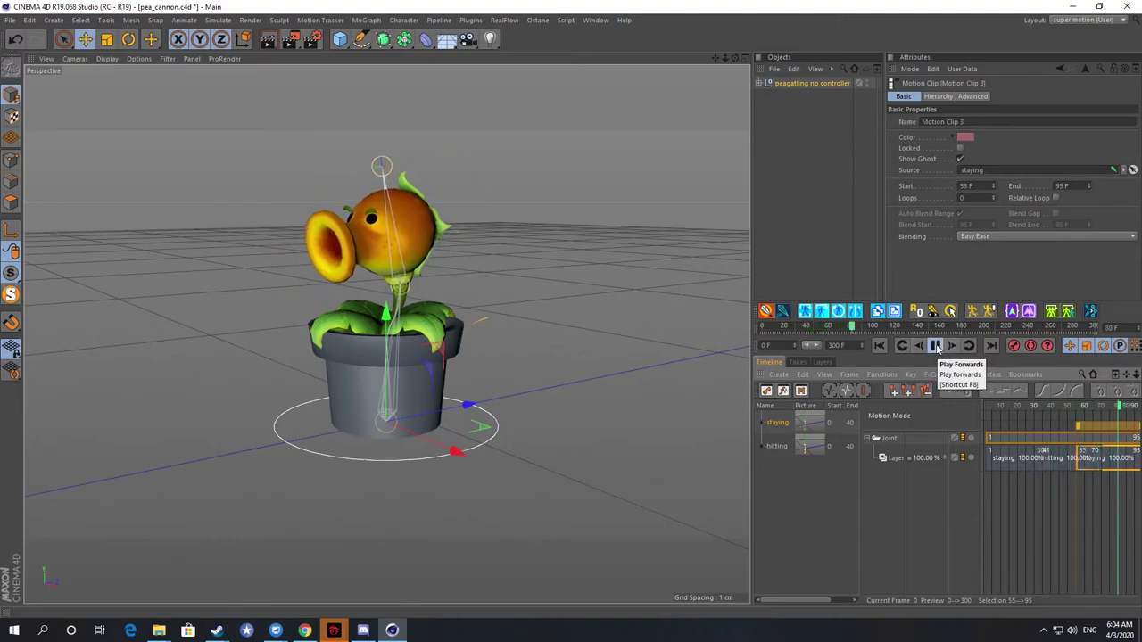
click(936, 347)
Move the second staying clip to start at frame 65 and play the sequence from the beginning.
alt+middle_drag(1115, 489, 1099, 474)
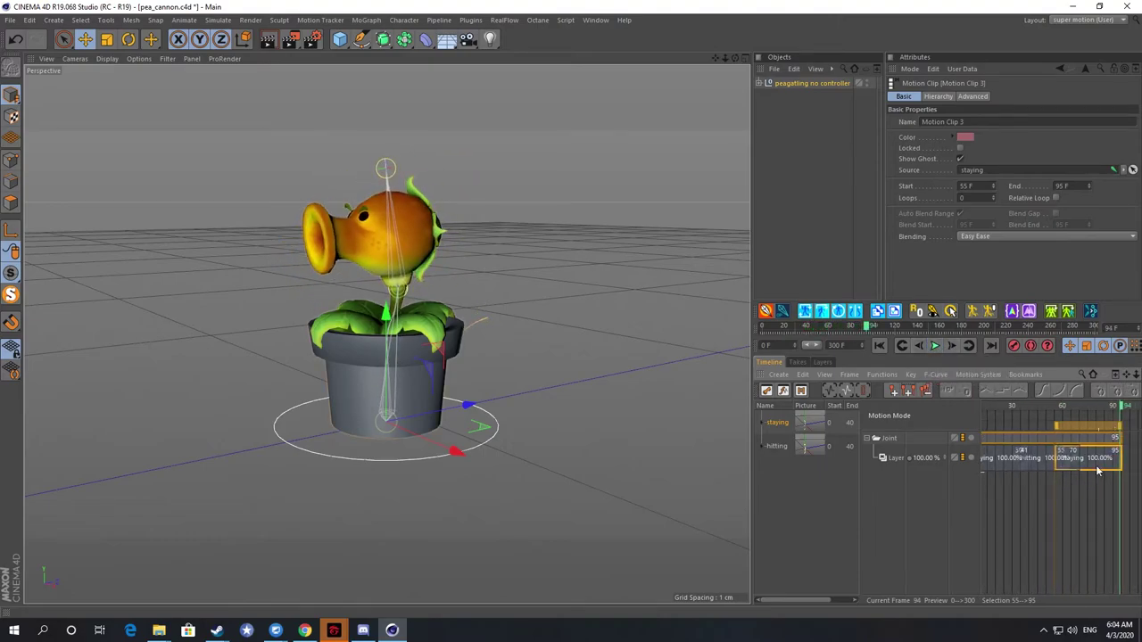
drag(1084, 430, 1101, 428)
alt+middle_drag(1006, 416, 1028, 412)
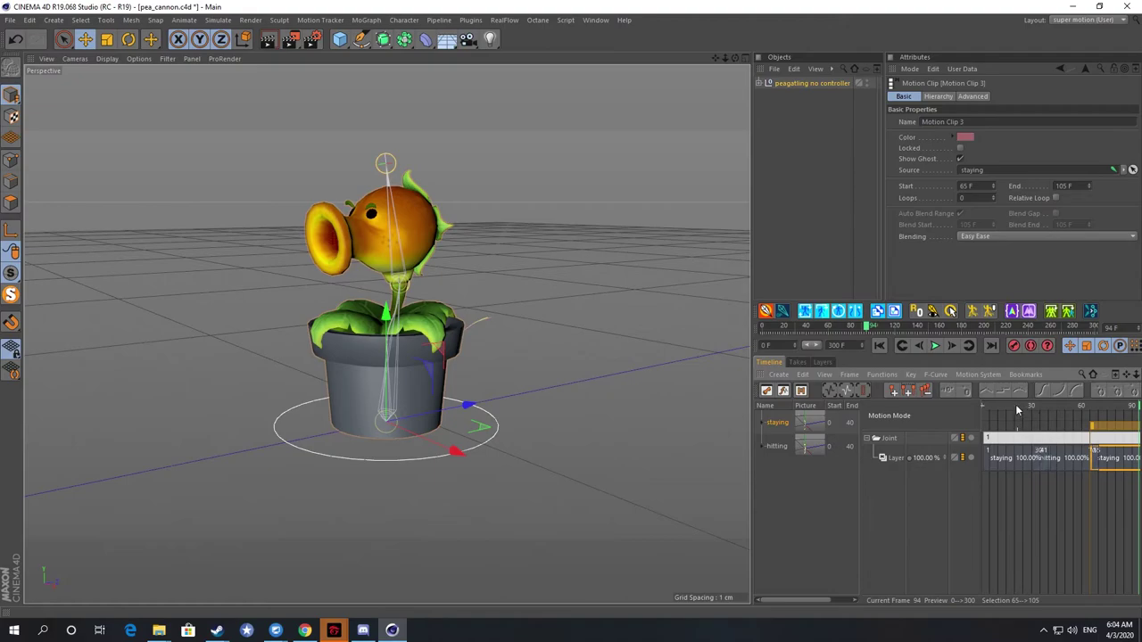
click(985, 406)
click(936, 347)
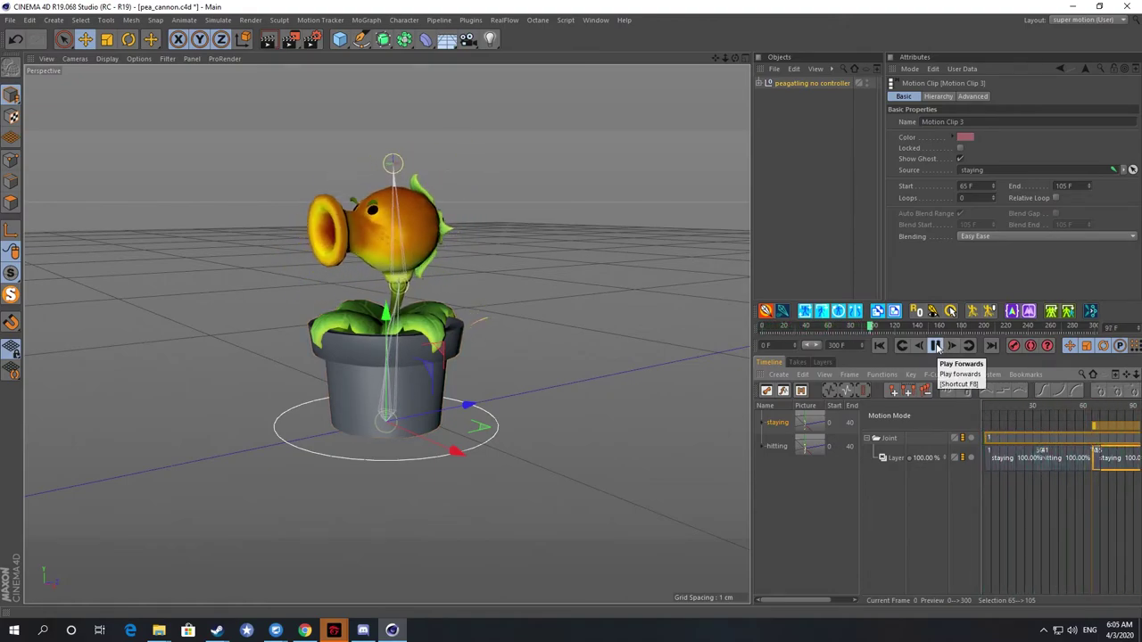
click(937, 347)
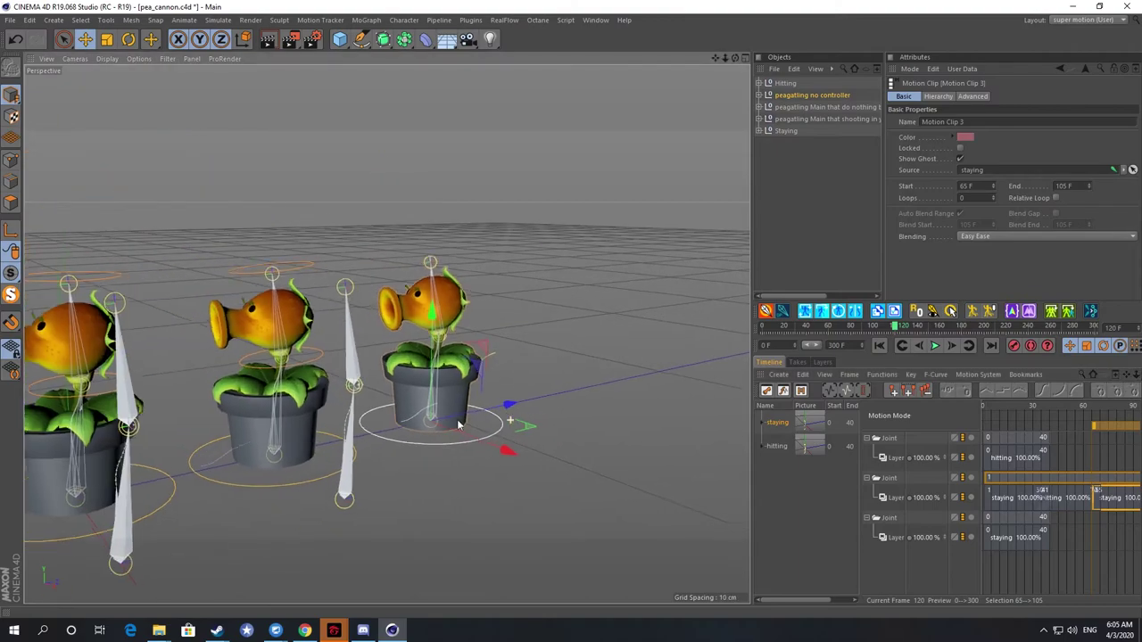
Play the animation from the first frame with all plants and skeletons visible to compare their movements.
alt+drag(417, 400, 459, 383)
click(879, 346)
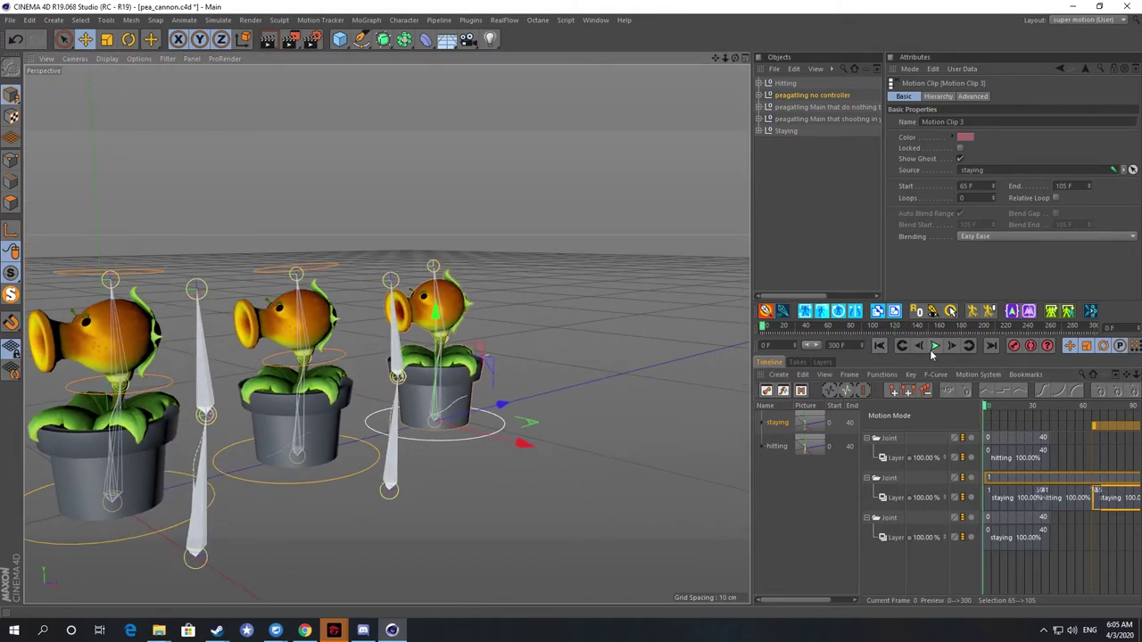
click(935, 346)
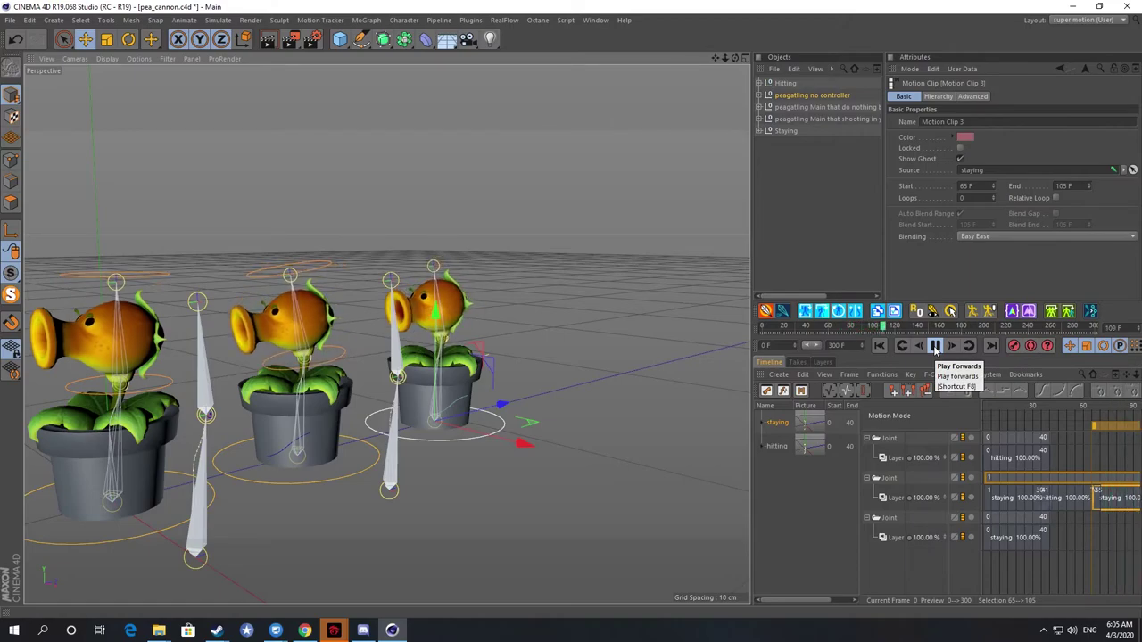
click(935, 348)
Shift the plant's hitting clip to start at frame 39 and its second staying clip to start at frame 73.
alt+middle_drag(1036, 501, 1010, 512)
drag(1118, 539, 1070, 471)
click(1067, 497)
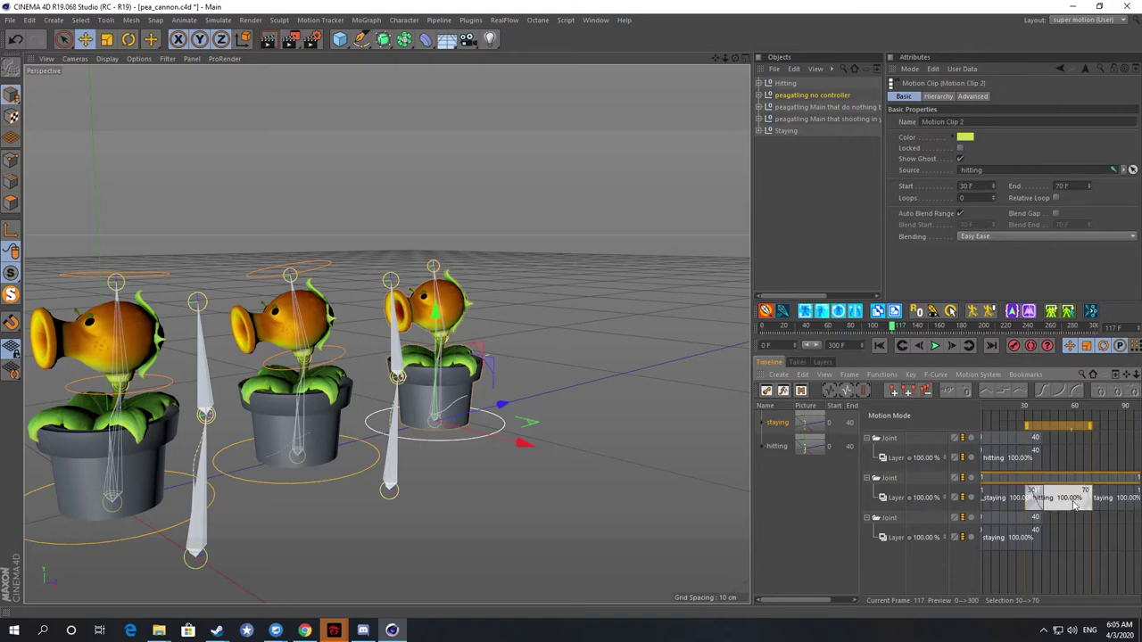
click(1119, 501)
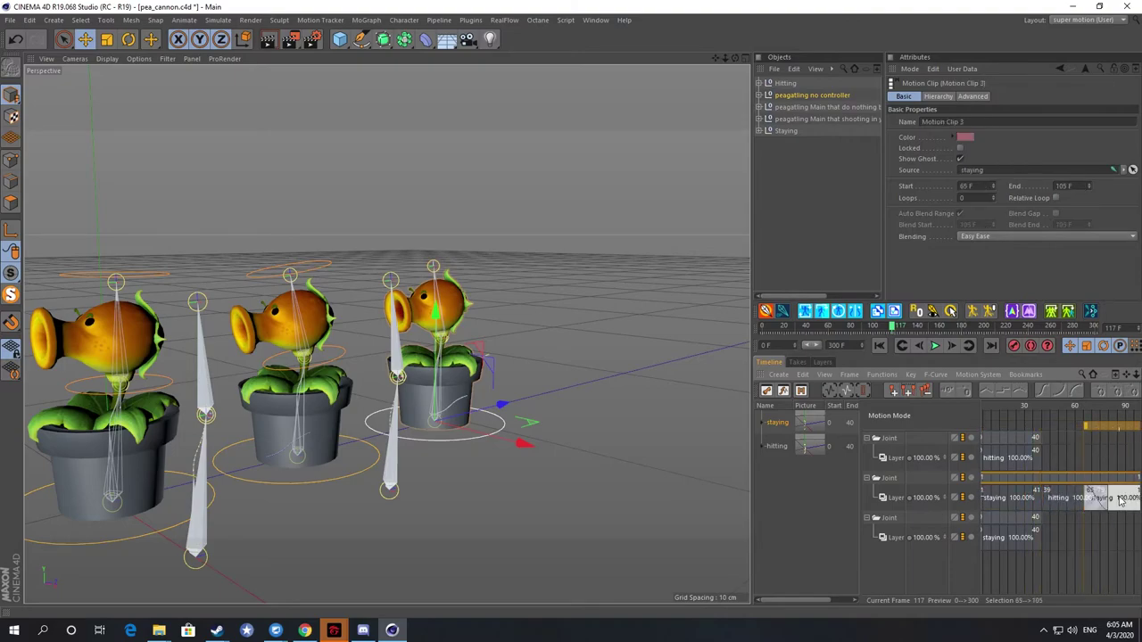
drag(1111, 428, 1127, 429)
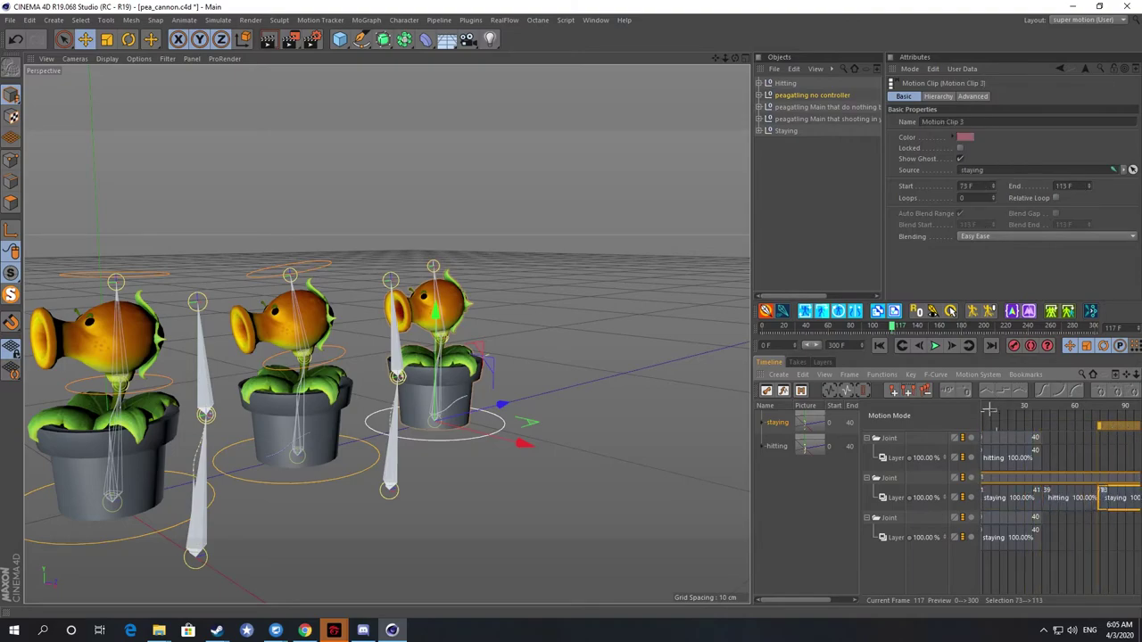
Play the animation with only the plant without controllers soloed, and set the second staying clip's loops to 3.
click(934, 345)
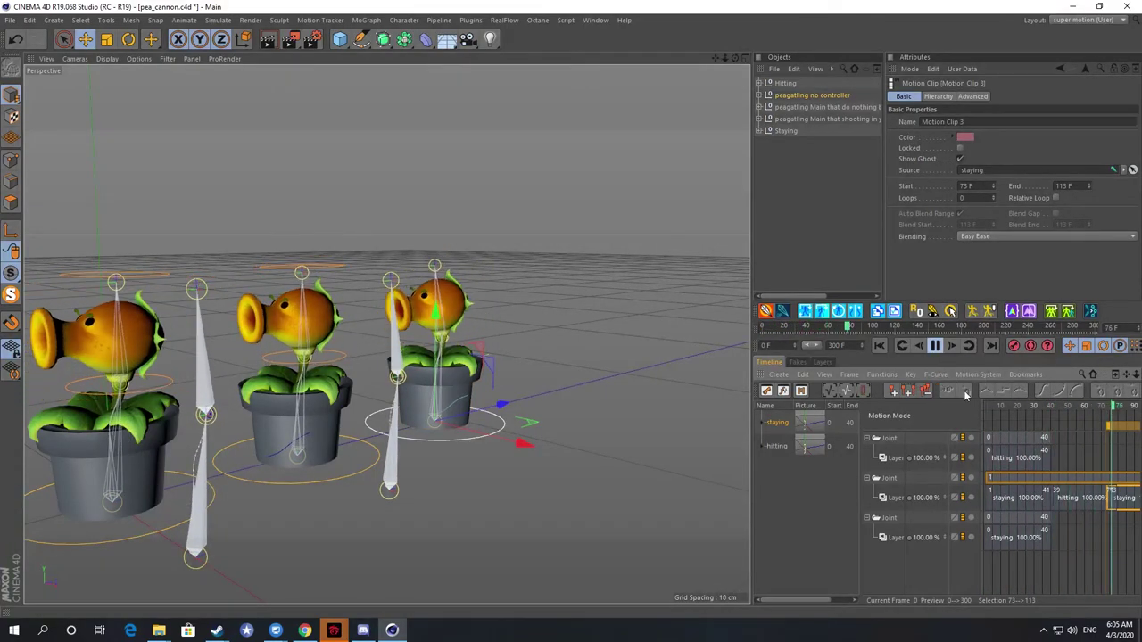
click(11, 294)
alt+middle_drag(1058, 487, 928, 477)
click(1020, 464)
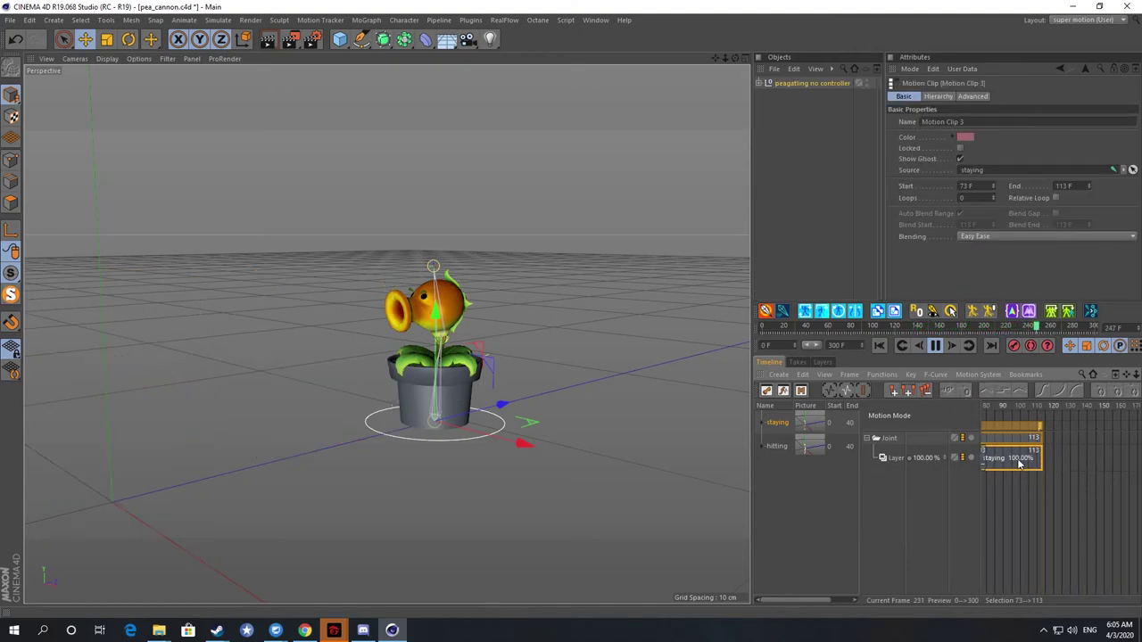
click(992, 197)
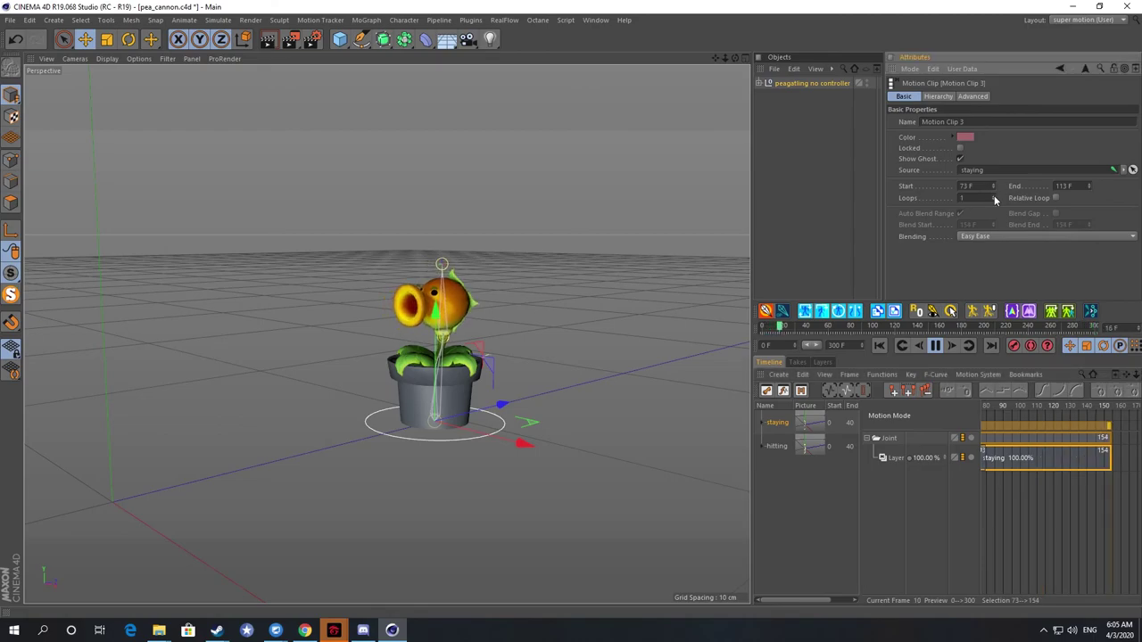
click(992, 197)
click(992, 198)
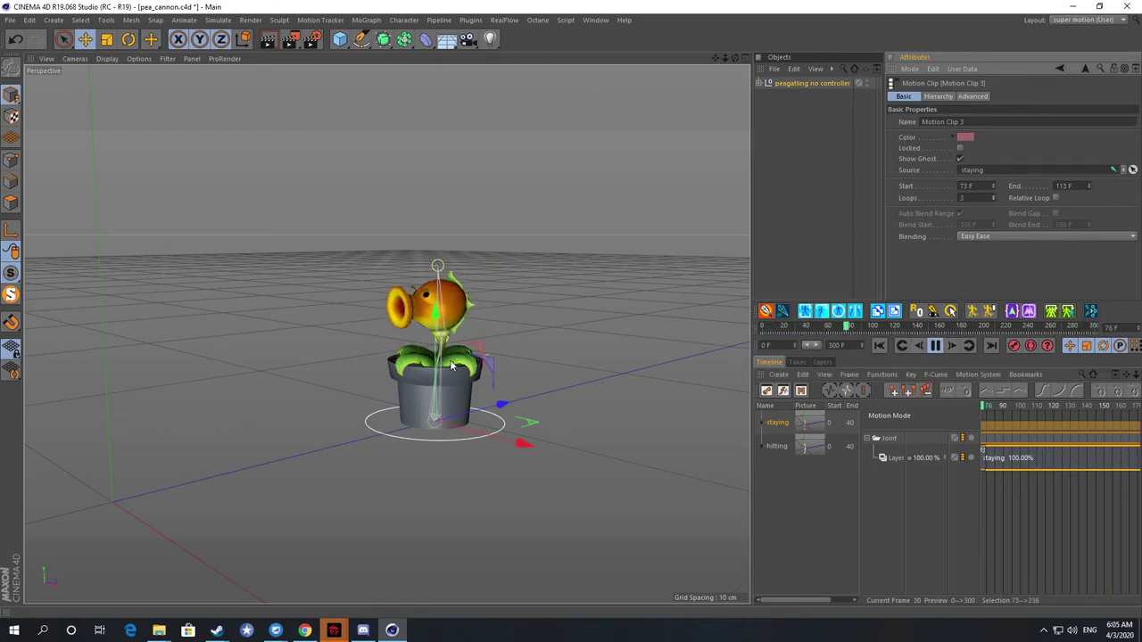
scroll(449, 366, up, 5)
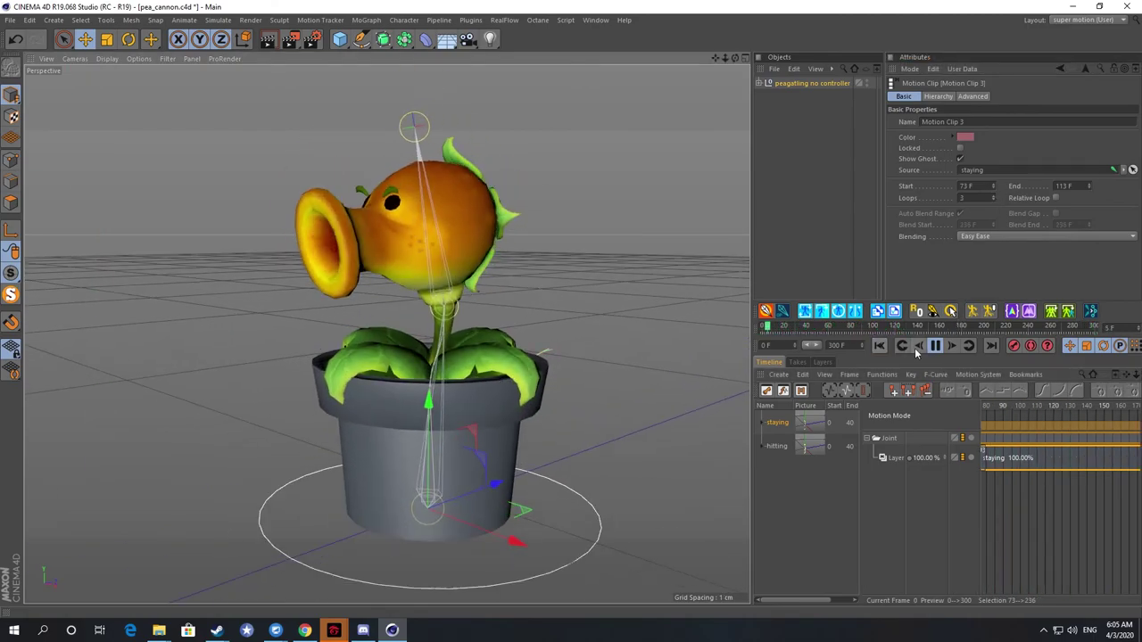